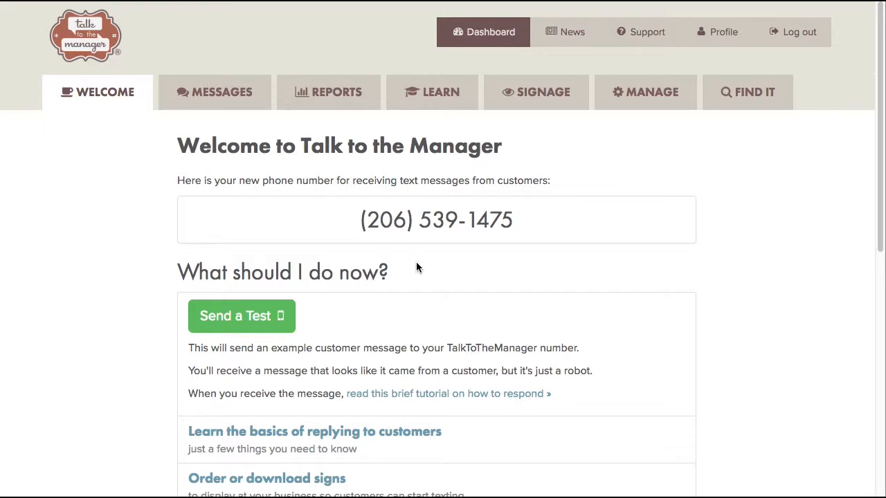
Open the survey permissions and examine who can create a survey, including the list behind the Specific People option.
{"action": "left_click", "coordinate": [641, 100]}
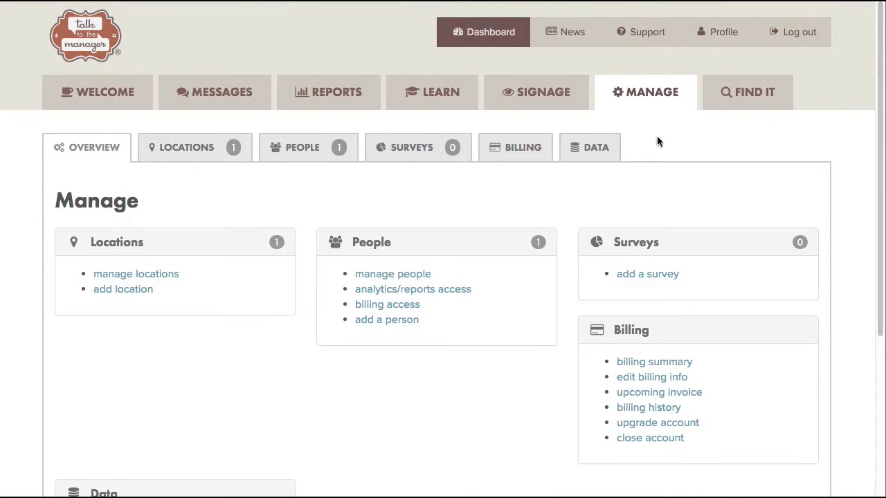
{"action": "left_click", "coordinate": [411, 151]}
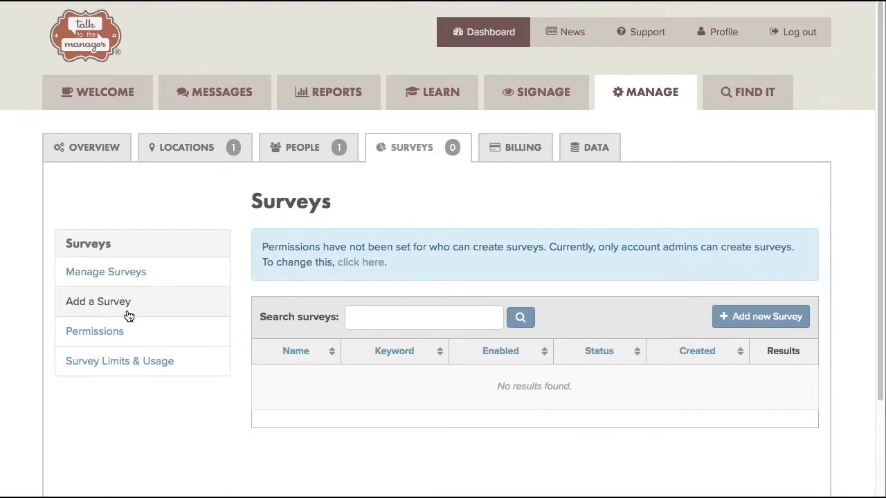
{"action": "left_click", "coordinate": [94, 333]}
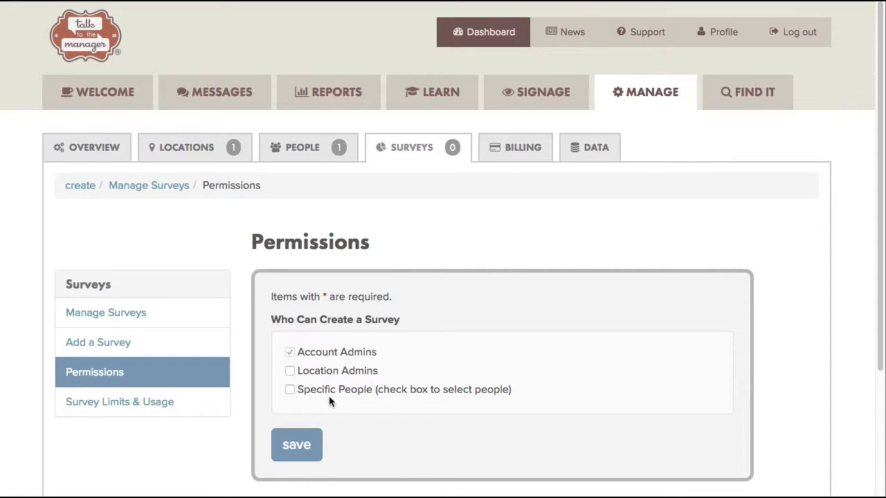
{"action": "left_click", "coordinate": [289, 390]}
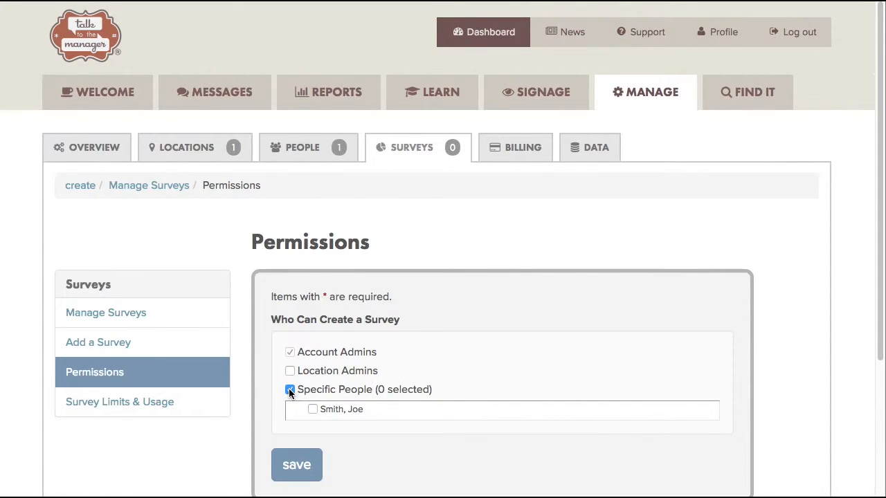
{"action": "left_click", "coordinate": [290, 390]}
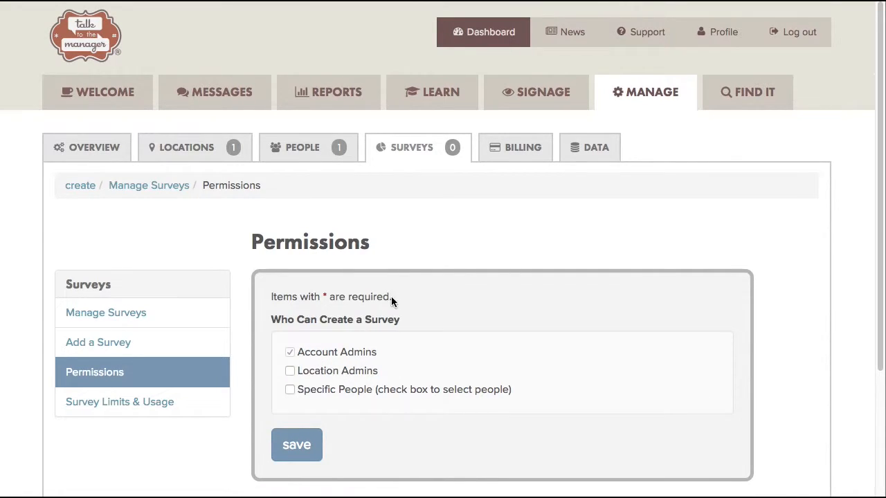
Examine the survey limits and usage, including the credits per location, and leave sharing of survey credits between locations turned off.
{"action": "left_click", "coordinate": [115, 406]}
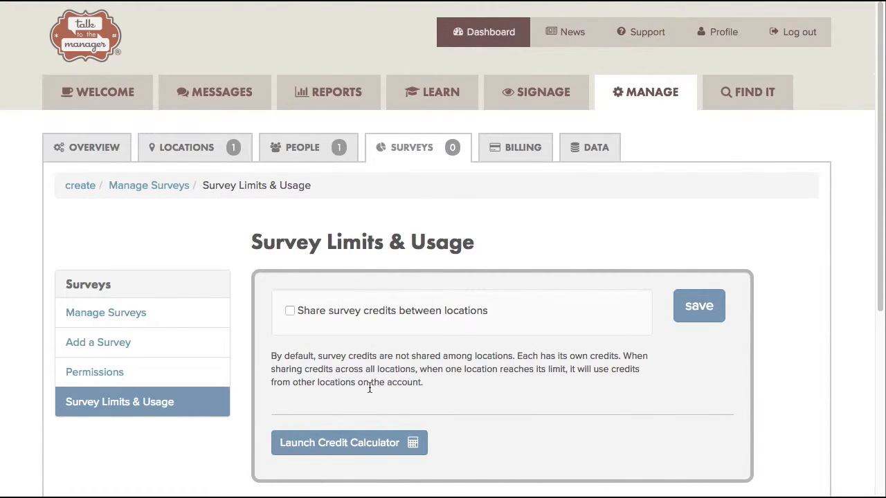
{"action": "scroll", "coordinate": [453, 392], "scroll_direction": "down", "scroll_amount": 1}
{"action": "scroll", "coordinate": [453, 398], "scroll_direction": "down", "scroll_amount": 5}
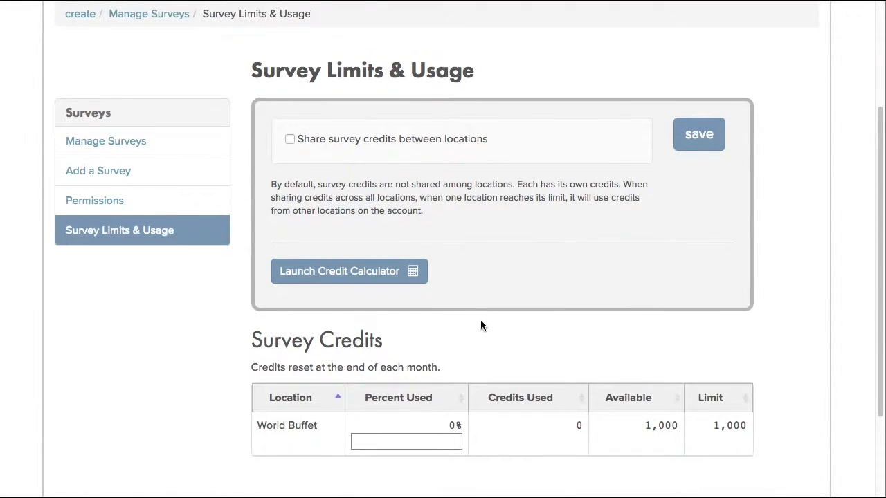
{"action": "scroll", "coordinate": [480, 324], "scroll_direction": "up", "scroll_amount": 1}
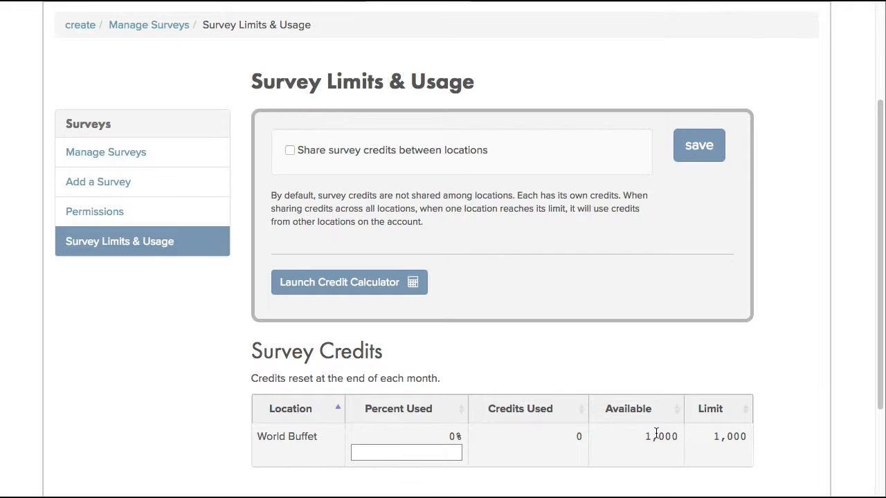
{"action": "scroll", "coordinate": [514, 376], "scroll_direction": "up", "scroll_amount": 2}
{"action": "scroll", "coordinate": [514, 375], "scroll_direction": "up", "scroll_amount": 3}
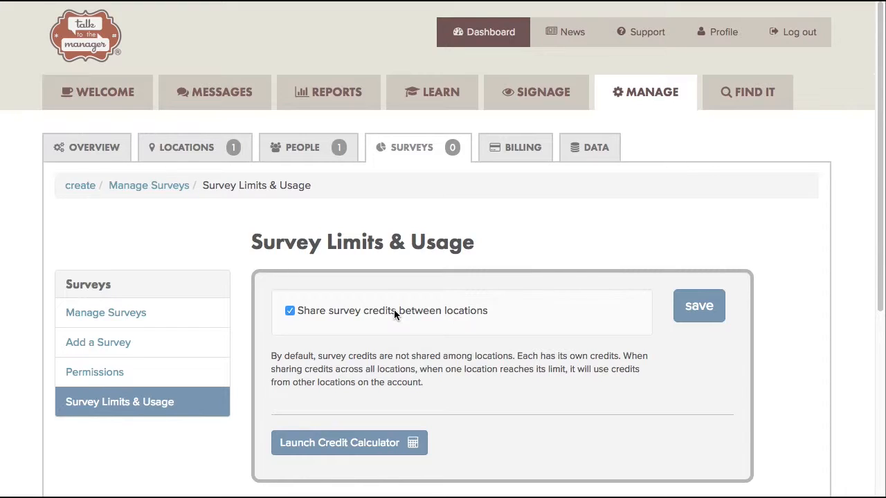
{"action": "left_click", "coordinate": [289, 310]}
Calculate the credits needed for 2 surveys per month with 30 participants and 5 questions each, and close the calculator.
{"action": "scroll", "coordinate": [430, 353], "scroll_direction": "down", "scroll_amount": 3}
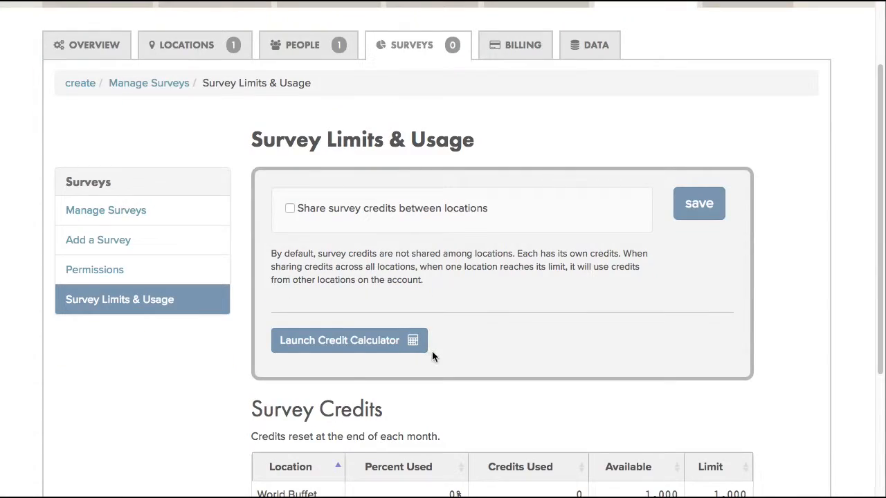
{"action": "left_click", "coordinate": [338, 343]}
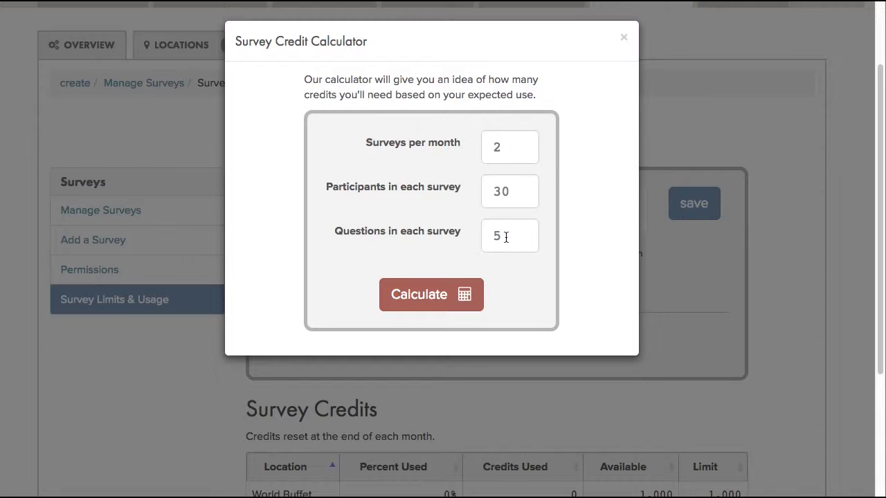
{"action": "left_click", "coordinate": [422, 303]}
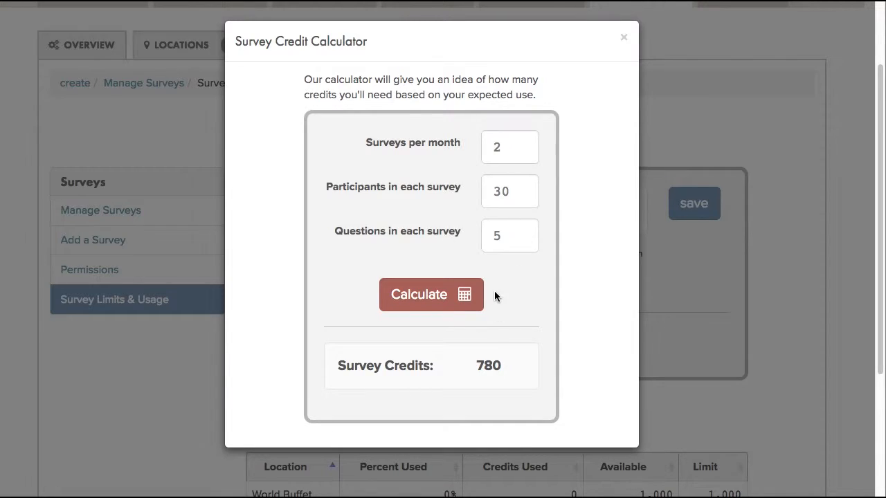
{"action": "left_click", "coordinate": [624, 36]}
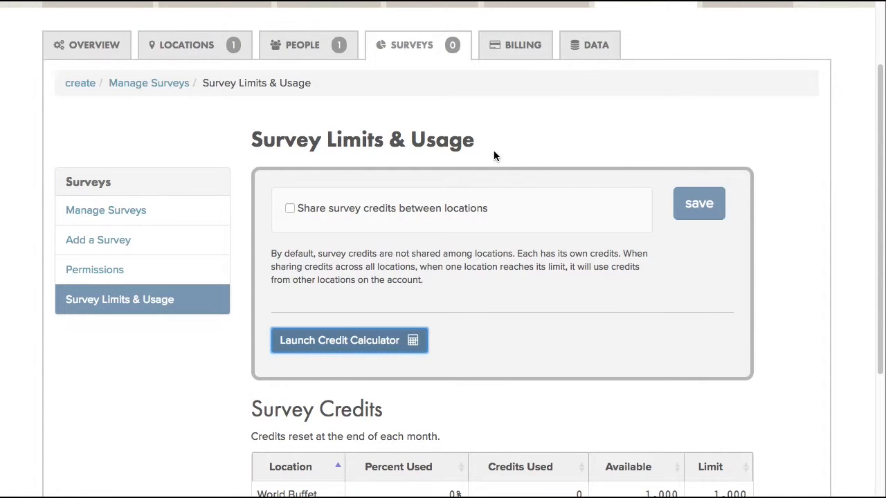
Start a new survey named "Welcome" with the keyword "lunchtime".
{"action": "left_click", "coordinate": [115, 213]}
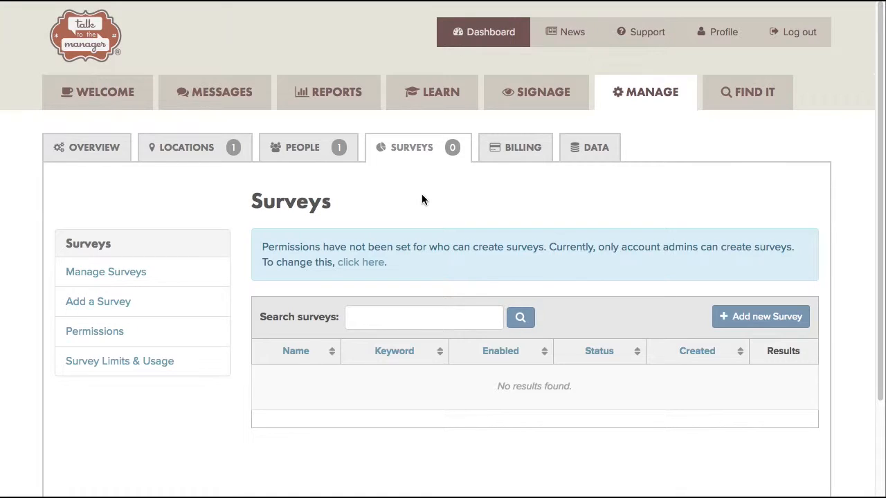
{"action": "left_click", "coordinate": [761, 318]}
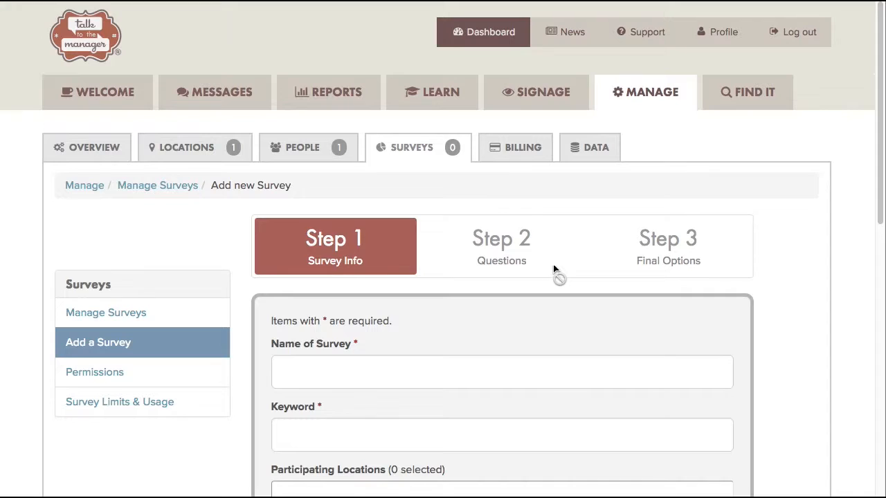
{"action": "scroll", "coordinate": [551, 270], "scroll_direction": "down", "scroll_amount": 4}
{"action": "left_click", "coordinate": [330, 237]}
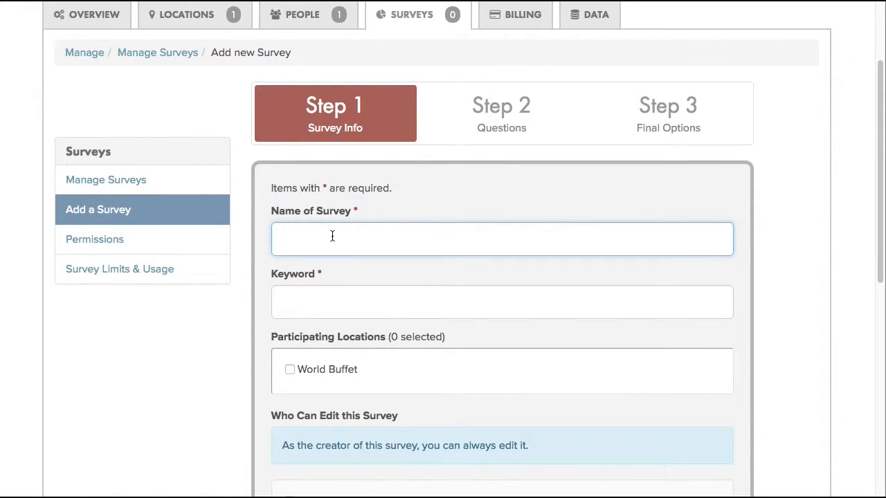
{"action": "type", "text": "Welcome"}
{"action": "key", "text": "Tab"}
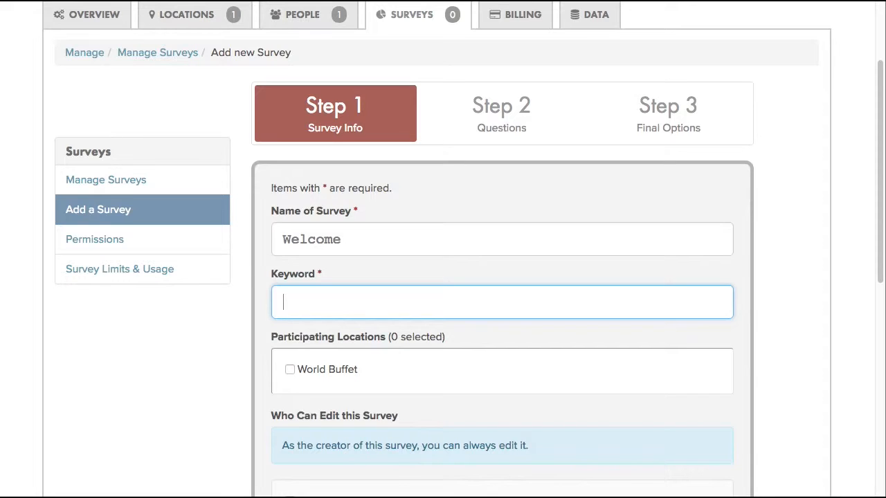
{"action": "type", "text": "lunchtime"}
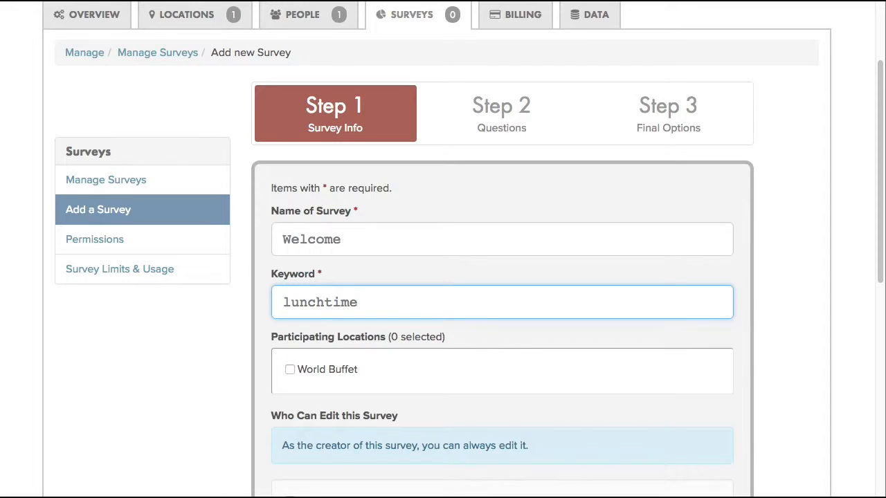
Select World Buffet as the survey's participating location and continue to the survey questions.
{"action": "scroll", "coordinate": [332, 245], "scroll_direction": "down", "scroll_amount": 3}
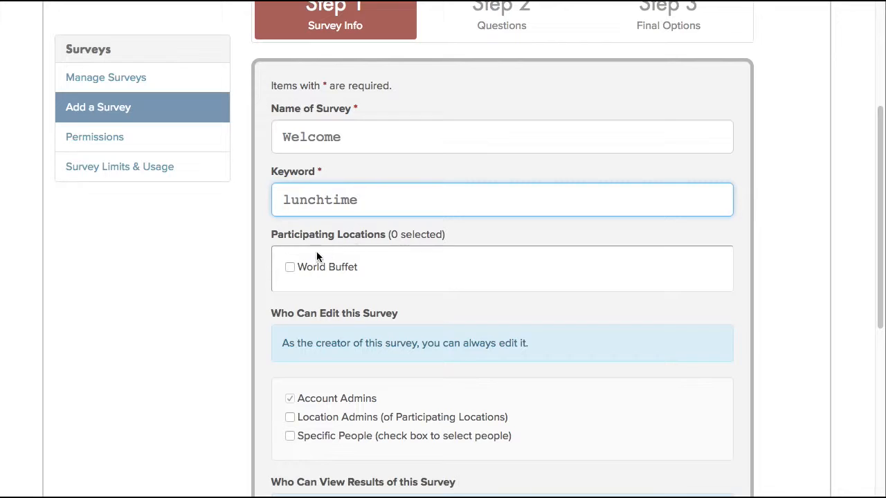
{"action": "left_click", "coordinate": [290, 268]}
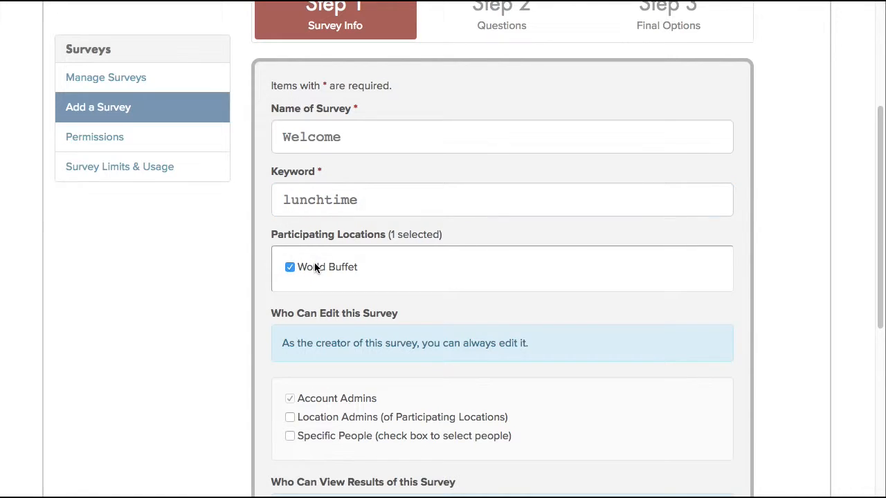
{"action": "scroll", "coordinate": [200, 335], "scroll_direction": "down", "scroll_amount": 2}
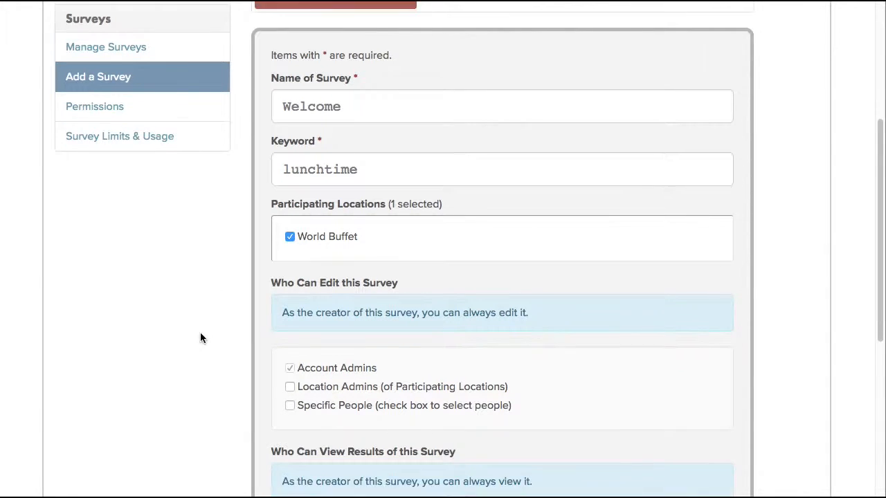
{"action": "scroll", "coordinate": [200, 338], "scroll_direction": "down", "scroll_amount": 4}
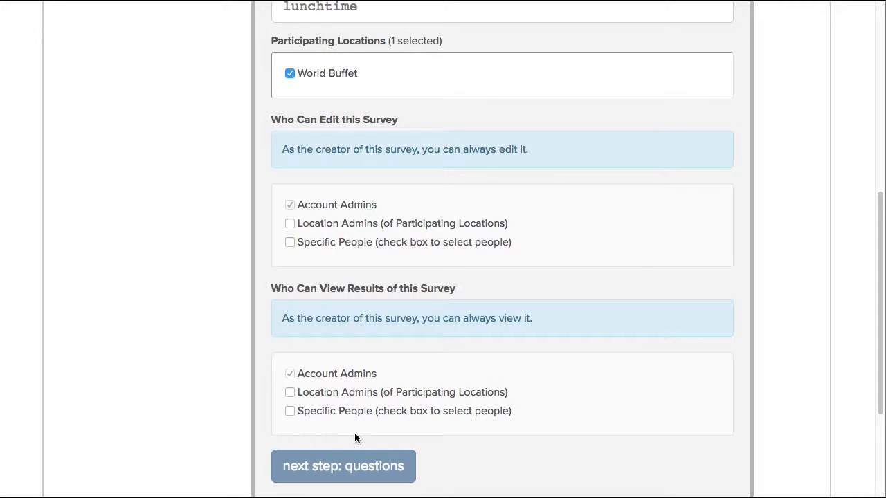
{"action": "left_click", "coordinate": [347, 465]}
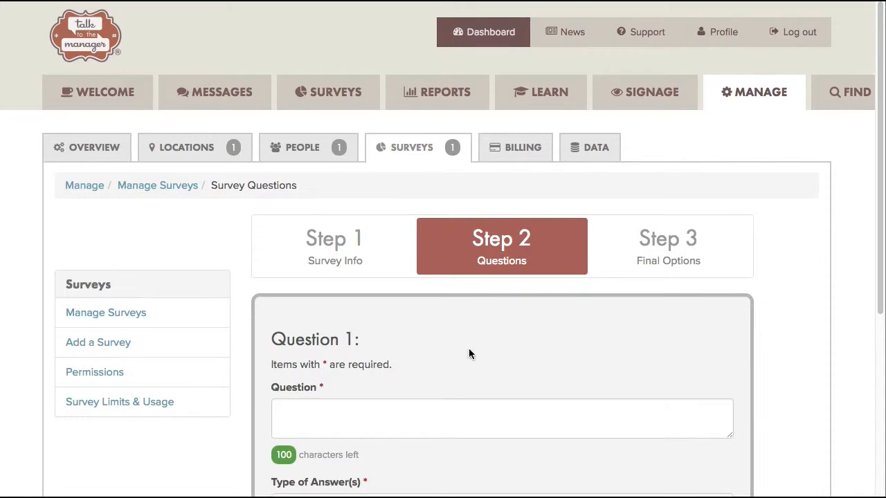
Examine the answer types available for question 1 without choosing one.
{"action": "scroll", "coordinate": [461, 350], "scroll_direction": "down", "scroll_amount": 3}
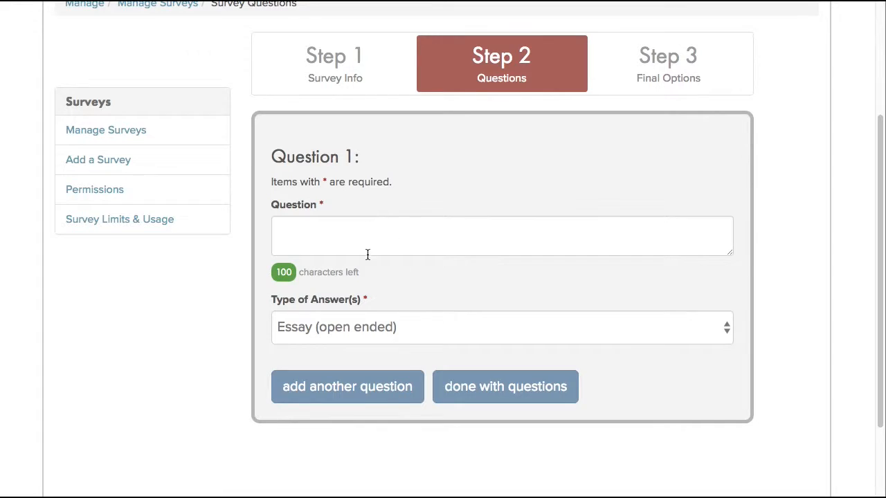
{"action": "left_click", "coordinate": [356, 330]}
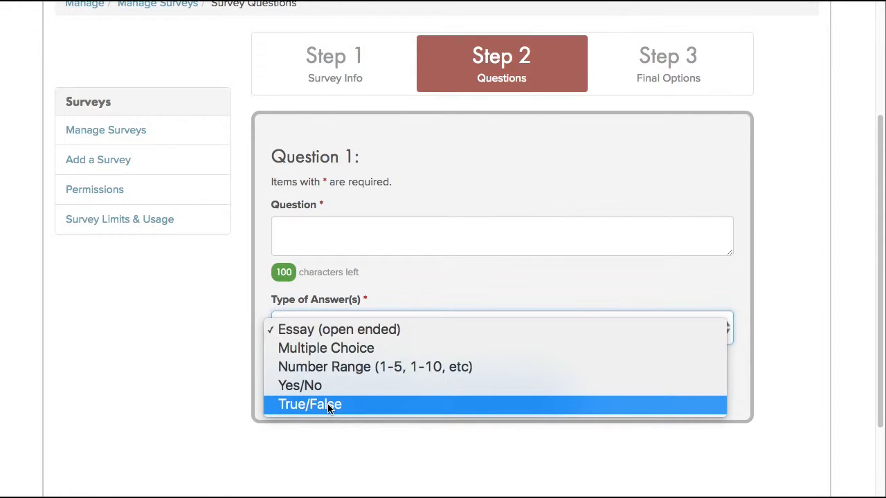
{"action": "left_click", "coordinate": [336, 247]}
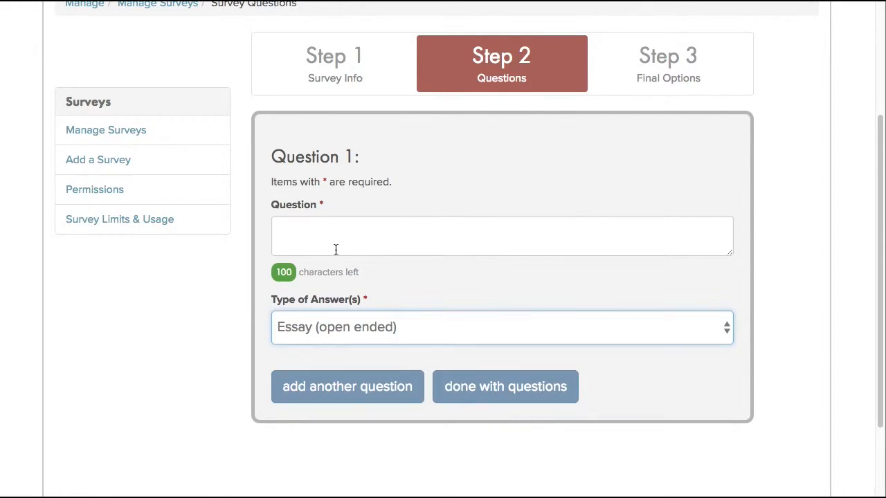
Enter question 1 as "True or false: World Buffet is an affordable lunch option." and set its answer type to True/False.
{"action": "left_click", "coordinate": [322, 237]}
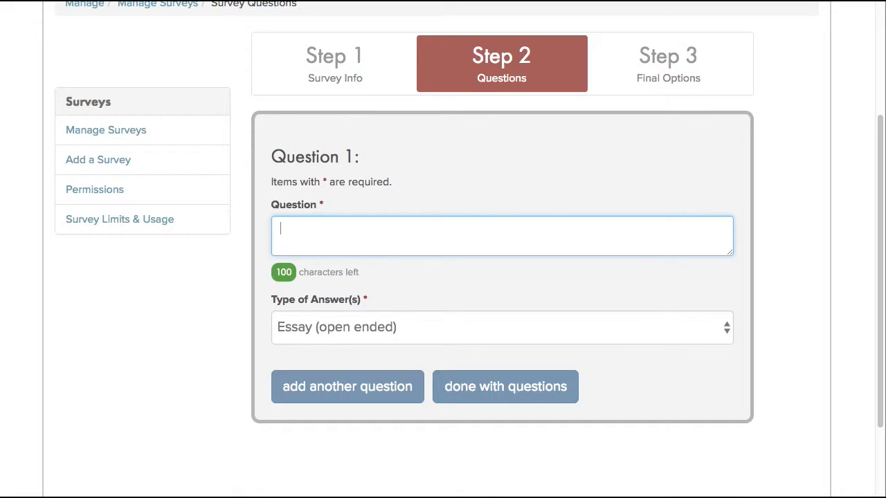
{"action": "key", "text": "Tab"}
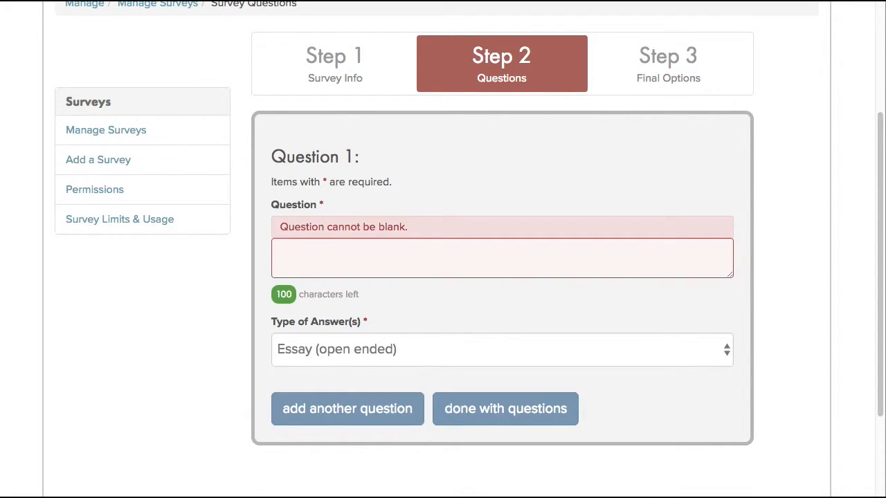
{"action": "left_click", "coordinate": [344, 259]}
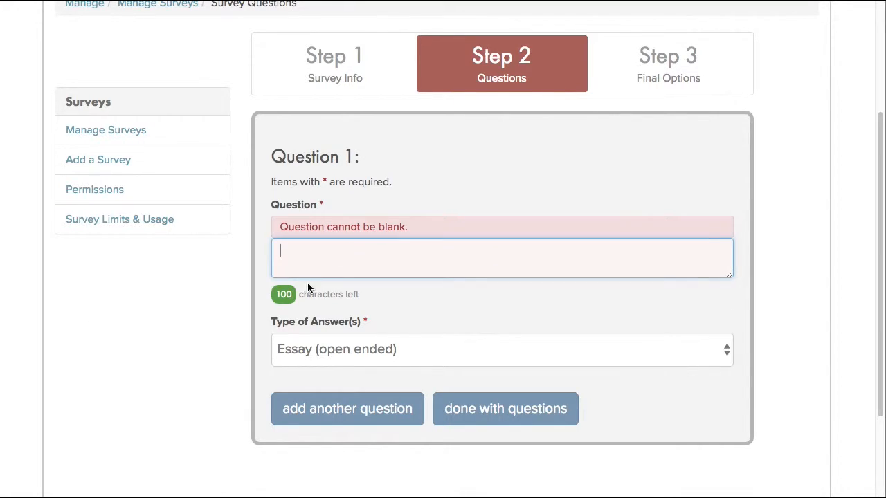
{"action": "type", "text": "True or false: World Buffet is an affordable lunch option."}
{"action": "left_click", "coordinate": [315, 344]}
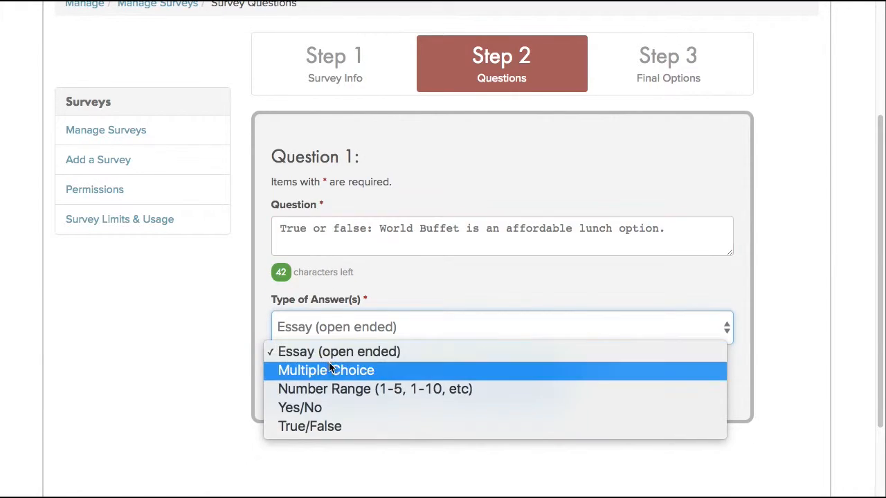
{"action": "left_click", "coordinate": [310, 426]}
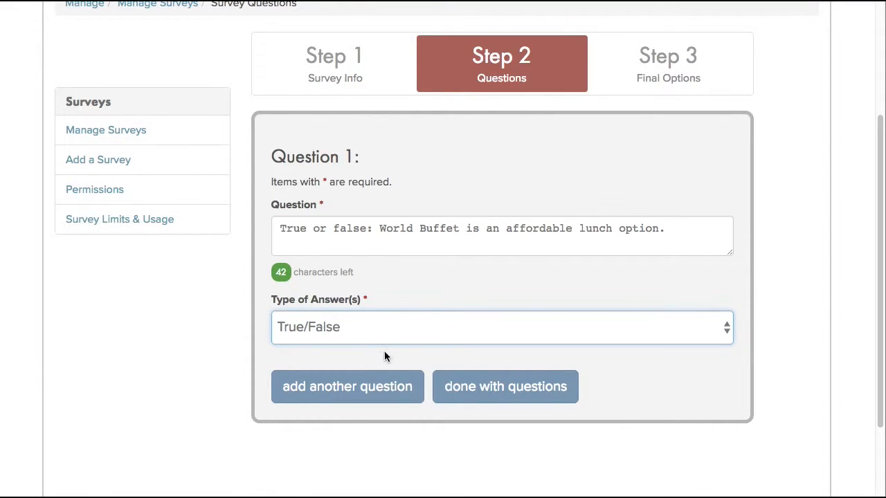
Add question 2 as "Which of these did you drink with your buffet? (choose one)" and set its answer type to Multiple Choice.
{"action": "left_click", "coordinate": [339, 391]}
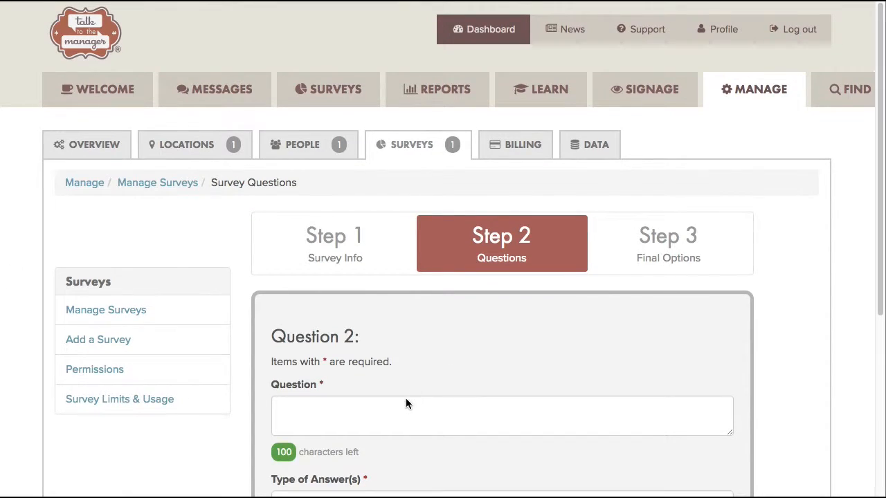
{"action": "left_click", "coordinate": [390, 408]}
{"action": "type", "text": "Which of these did you drink with your buffet? (choose one)"}
{"action": "scroll", "coordinate": [485, 356], "scroll_direction": "down", "scroll_amount": 3}
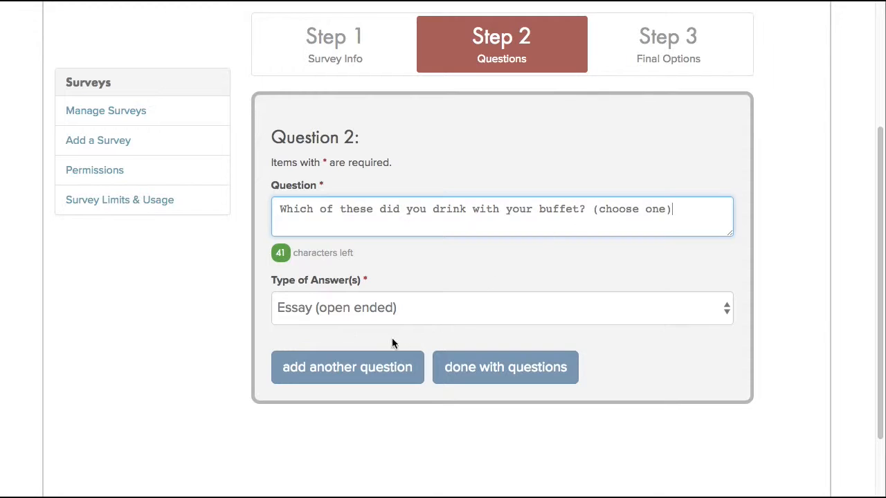
{"action": "left_click", "coordinate": [339, 308]}
{"action": "left_click", "coordinate": [321, 325]}
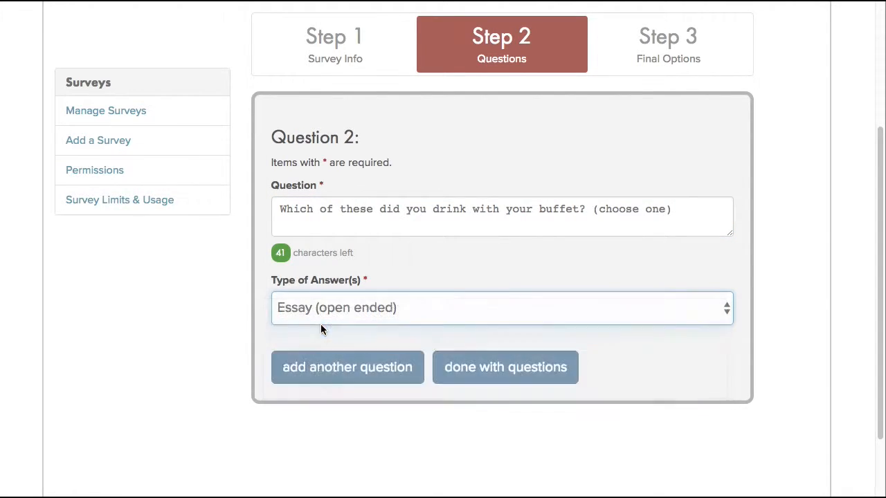
{"action": "scroll", "coordinate": [417, 265], "scroll_direction": "down", "scroll_amount": 3}
Enter "water", "wine", "beer" and "tea" as the first four multiple-choice answers for question 2.
{"action": "left_click", "coordinate": [328, 317]}
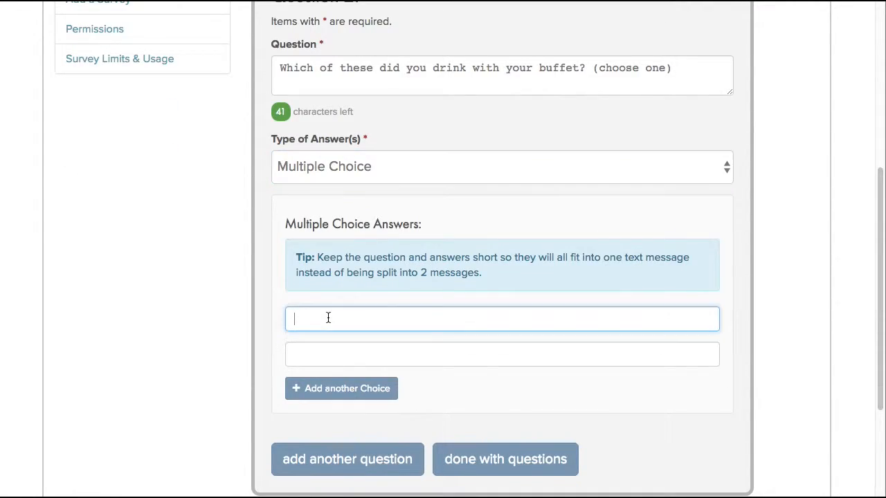
{"action": "type", "text": "water"}
{"action": "left_click", "coordinate": [323, 344]}
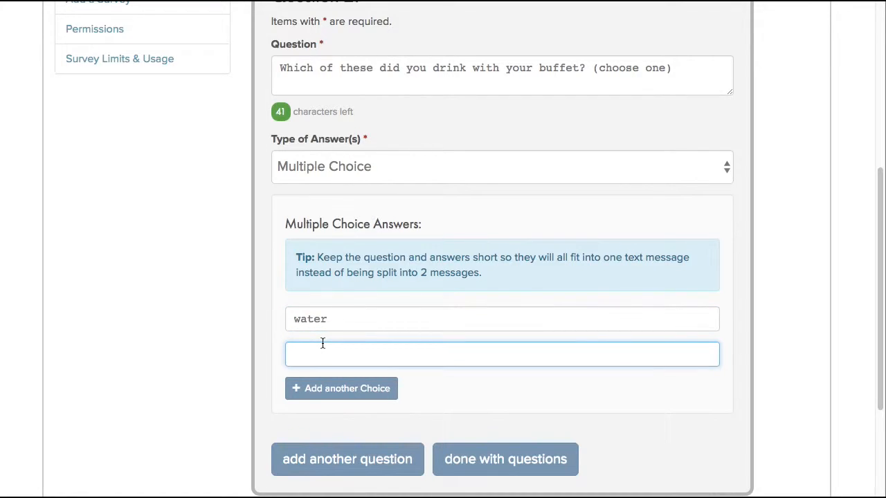
{"action": "type", "text": "wine"}
{"action": "left_click", "coordinate": [350, 391]}
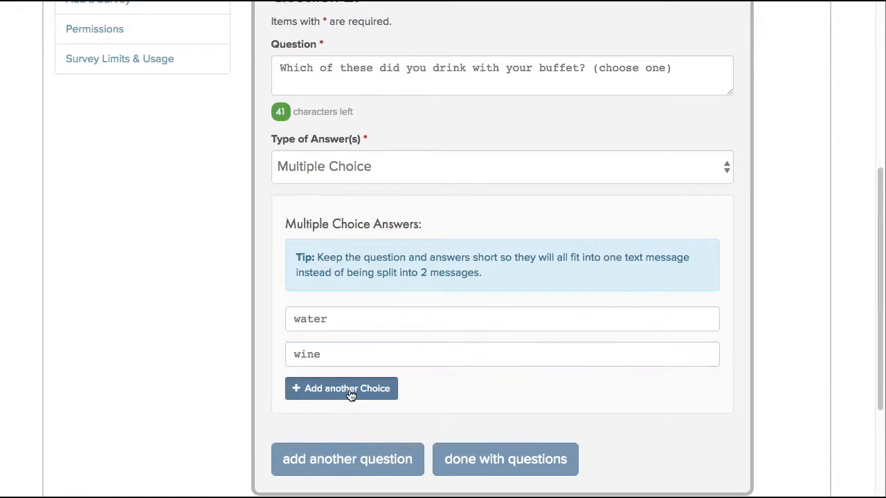
{"action": "left_click", "coordinate": [330, 385]}
{"action": "type", "text": "beer"}
{"action": "left_click", "coordinate": [333, 421]}
{"action": "left_click", "coordinate": [332, 423]}
{"action": "type", "text": "tea"}
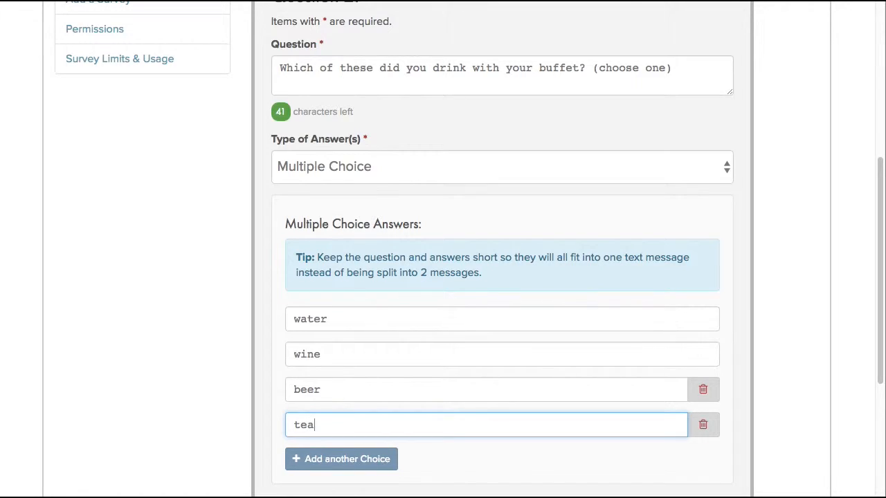
Add three more answer choices to question 2: "coffee", "soda" and "nothing".
{"action": "left_click", "coordinate": [332, 459]}
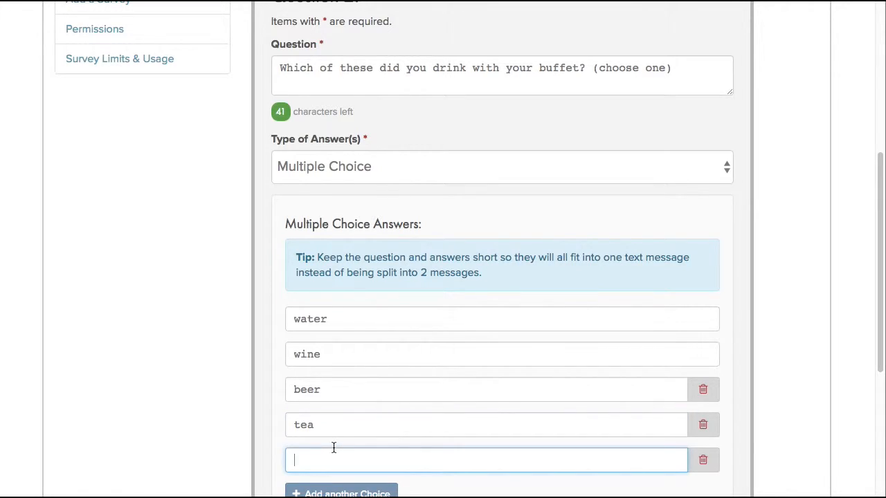
{"action": "type", "text": "coffee"}
{"action": "scroll", "coordinate": [339, 429], "scroll_direction": "down", "scroll_amount": 1}
{"action": "left_click", "coordinate": [339, 426]}
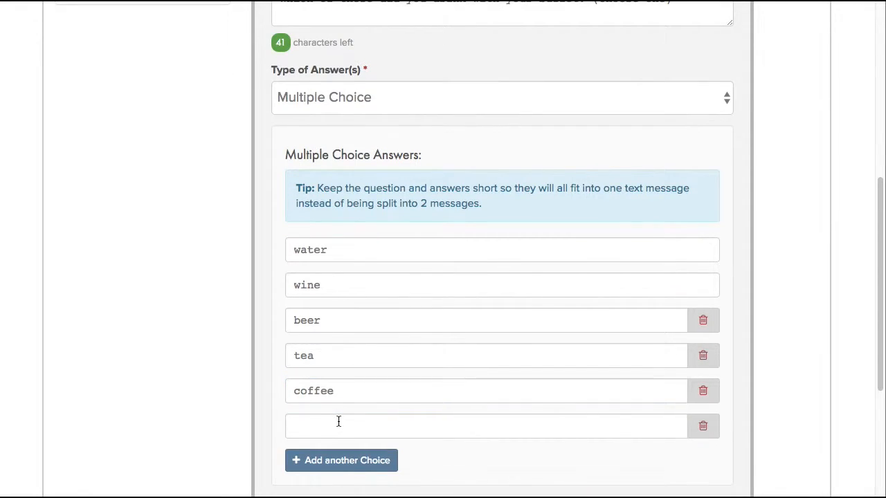
{"action": "left_click", "coordinate": [339, 425]}
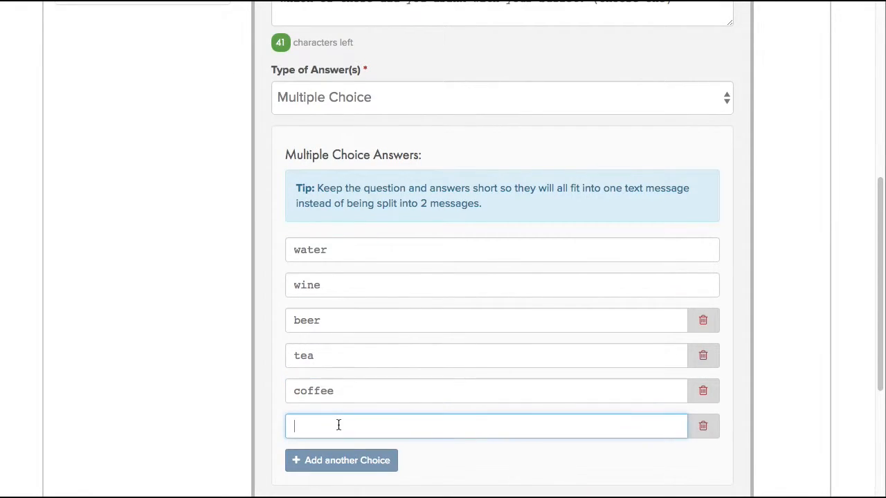
{"action": "type", "text": "soda"}
{"action": "left_click", "coordinate": [328, 455]}
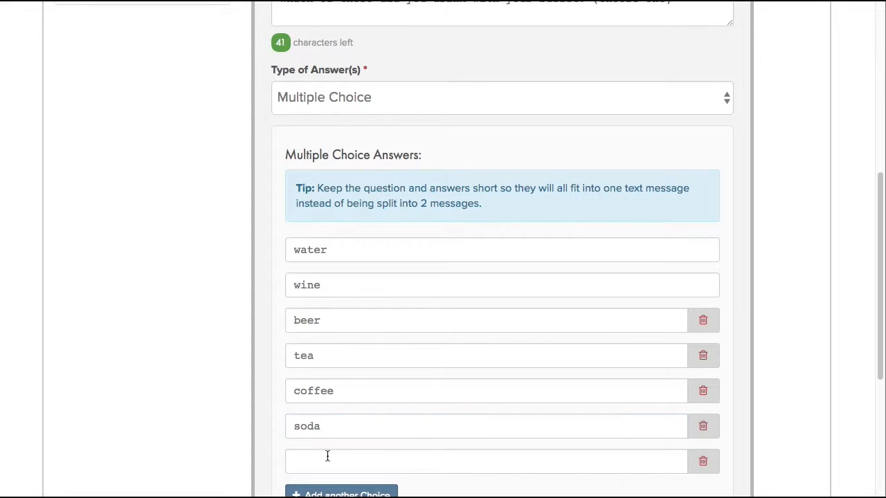
{"action": "scroll", "coordinate": [325, 443], "scroll_direction": "down", "scroll_amount": 1}
{"action": "left_click", "coordinate": [316, 436]}
{"action": "type", "text": "nothing"}
{"action": "scroll", "coordinate": [177, 283], "scroll_direction": "down", "scroll_amount": 3}
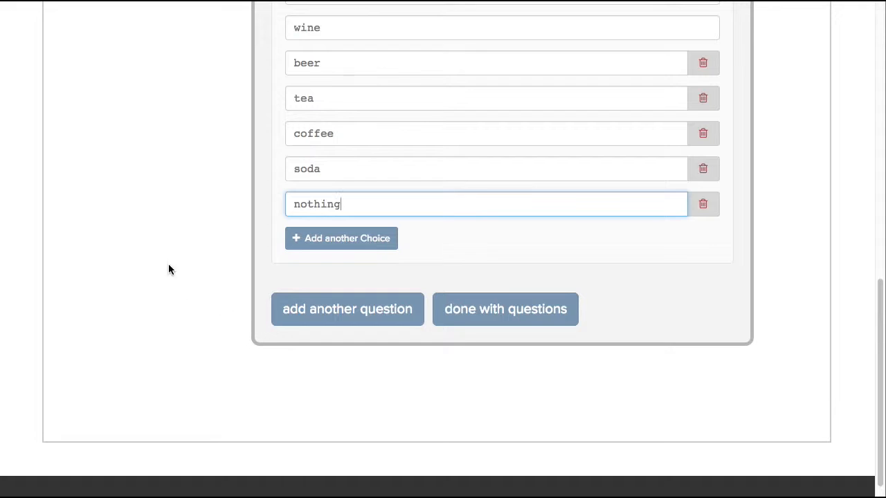
{"action": "left_click", "coordinate": [182, 244]}
{"action": "scroll", "coordinate": [187, 249], "scroll_direction": "up", "scroll_amount": 1}
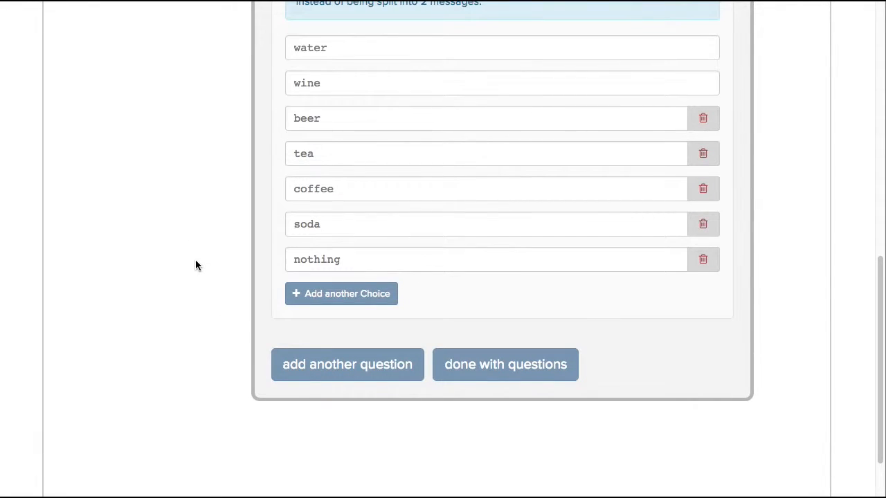
Add question 3 as "Would you recommend us to a friend?" and set its answer type to Yes/No.
{"action": "left_click", "coordinate": [324, 366]}
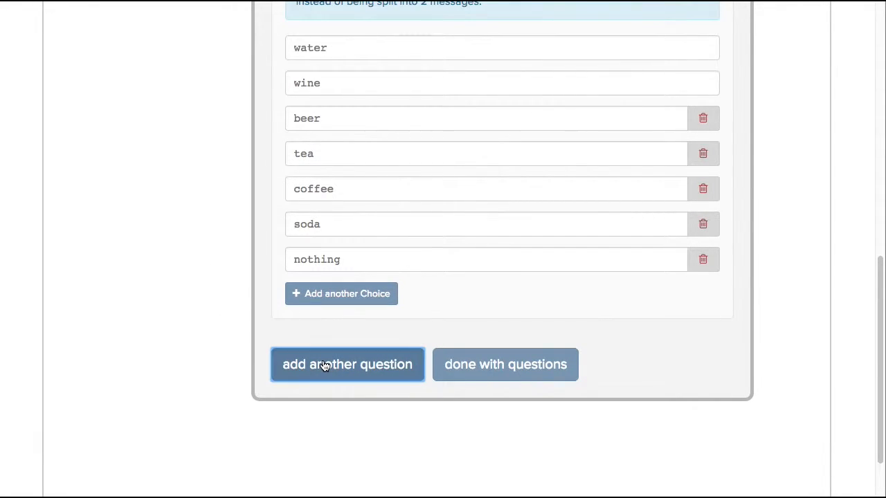
{"action": "scroll", "coordinate": [304, 291], "scroll_direction": "down", "scroll_amount": 4}
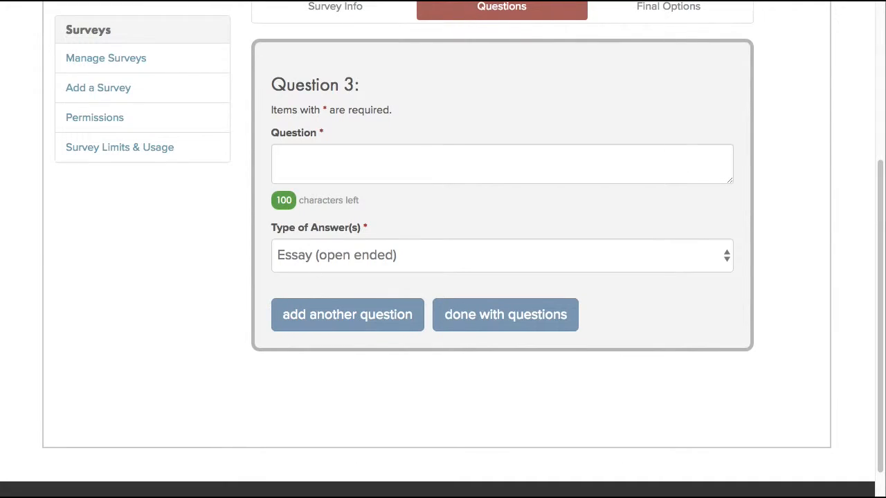
{"action": "left_click", "coordinate": [380, 158]}
{"action": "type", "text": "Would you recommend us to a friend?"}
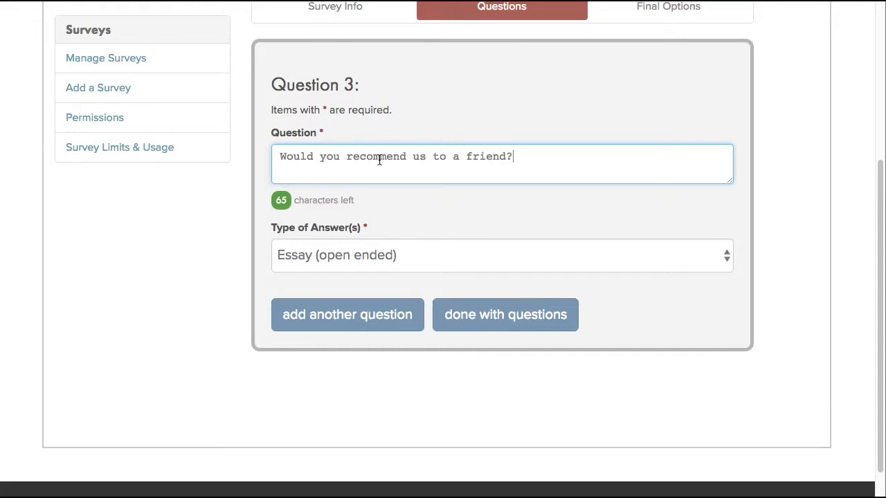
{"action": "left_click", "coordinate": [348, 256]}
{"action": "left_click", "coordinate": [310, 313]}
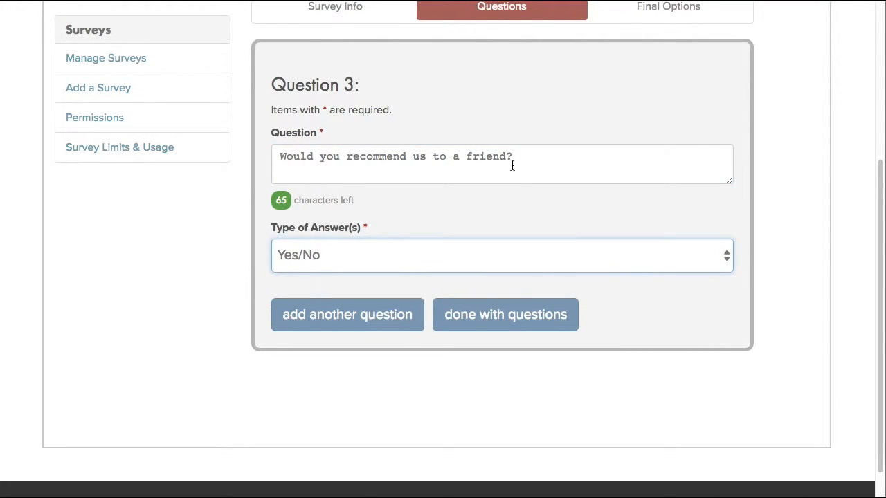
Add an open-ended essay question 4 reading "What areas would you like to see improved?".
{"action": "left_click", "coordinate": [346, 316]}
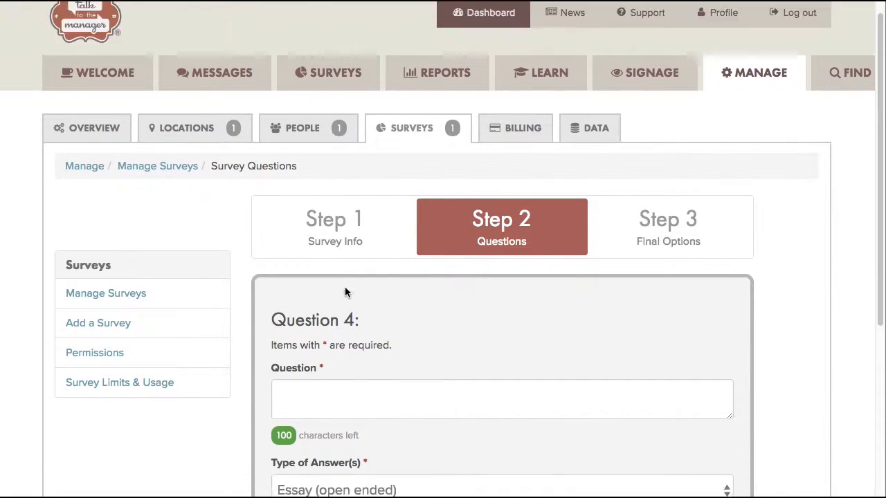
{"action": "scroll", "coordinate": [345, 289], "scroll_direction": "down", "scroll_amount": 3}
{"action": "left_click", "coordinate": [304, 198]}
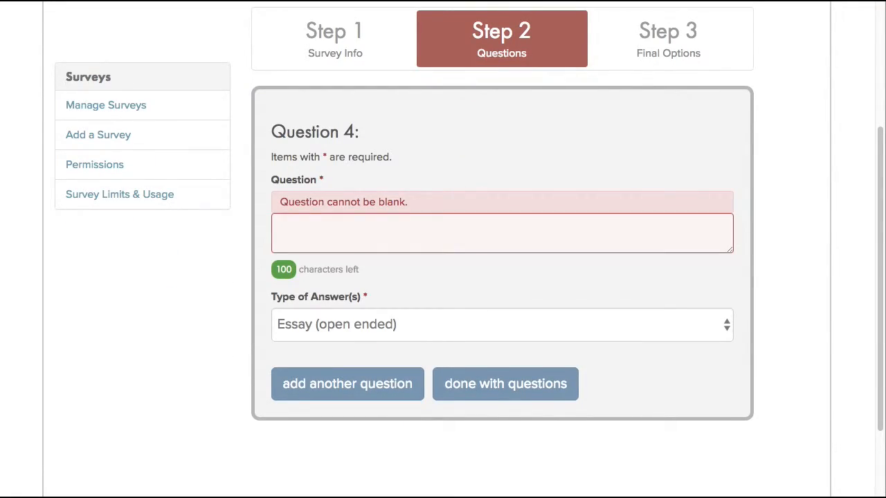
{"action": "left_click", "coordinate": [330, 236]}
{"action": "type", "text": "What areas would you like to see improved?"}
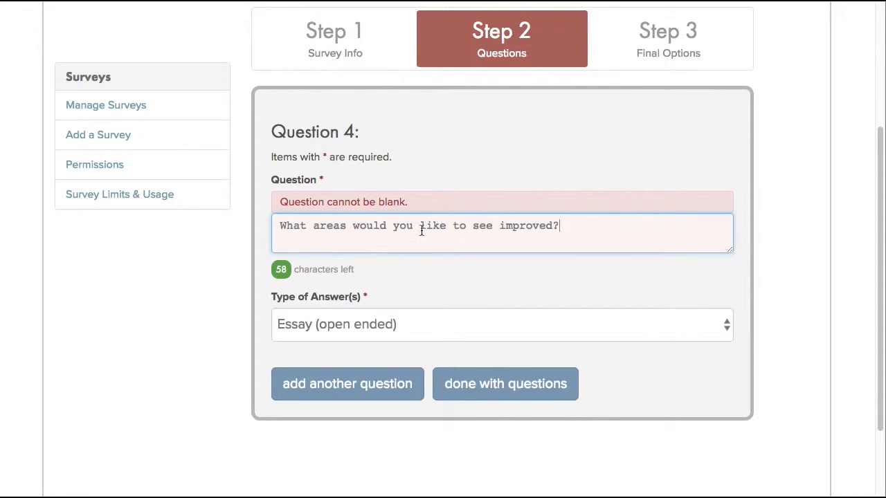
Add question 5, "On a scale of 1 to 10 (10 being best), how would you rate your experience?", with the Number Range answer type.
{"action": "left_click", "coordinate": [343, 381]}
{"action": "left_click", "coordinate": [335, 374]}
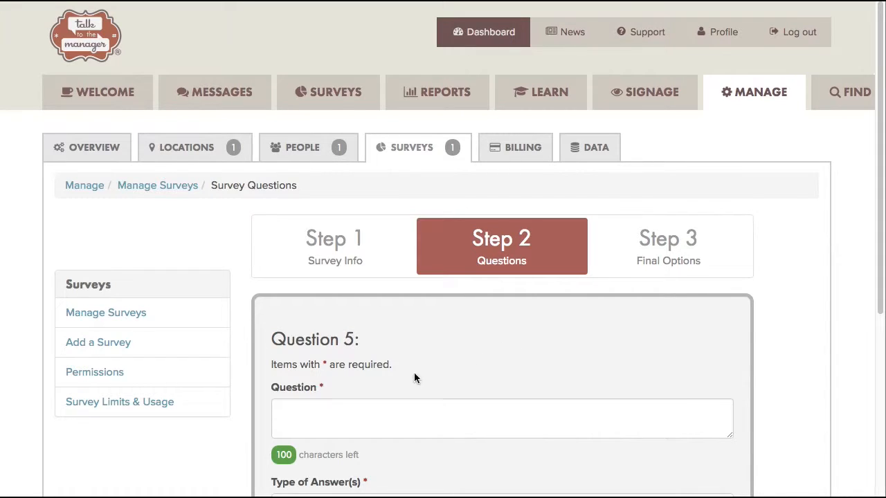
{"action": "scroll", "coordinate": [435, 369], "scroll_direction": "down", "scroll_amount": 3}
{"action": "left_click", "coordinate": [360, 310]}
{"action": "type", "text": "On a scale of 1 to 10 (10 being best), how would you rate your experience?"}
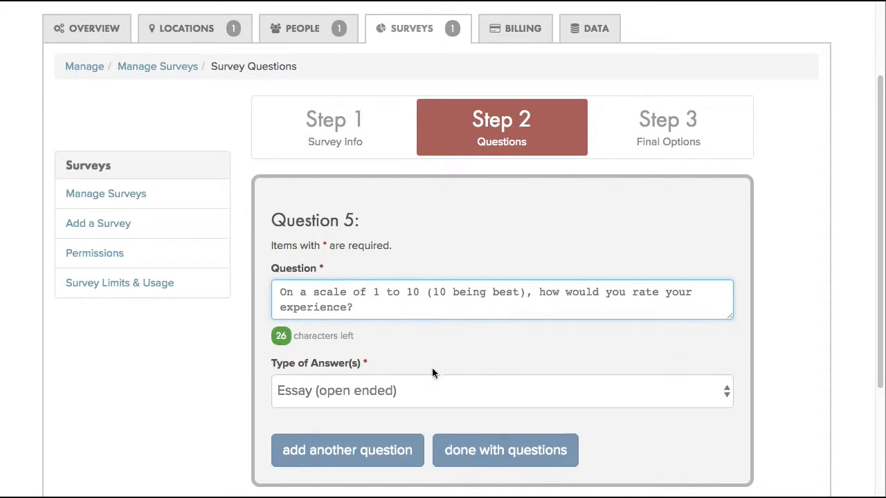
{"action": "left_click", "coordinate": [360, 389]}
{"action": "left_click", "coordinate": [338, 431]}
{"action": "scroll", "coordinate": [436, 338], "scroll_direction": "down", "scroll_amount": 3}
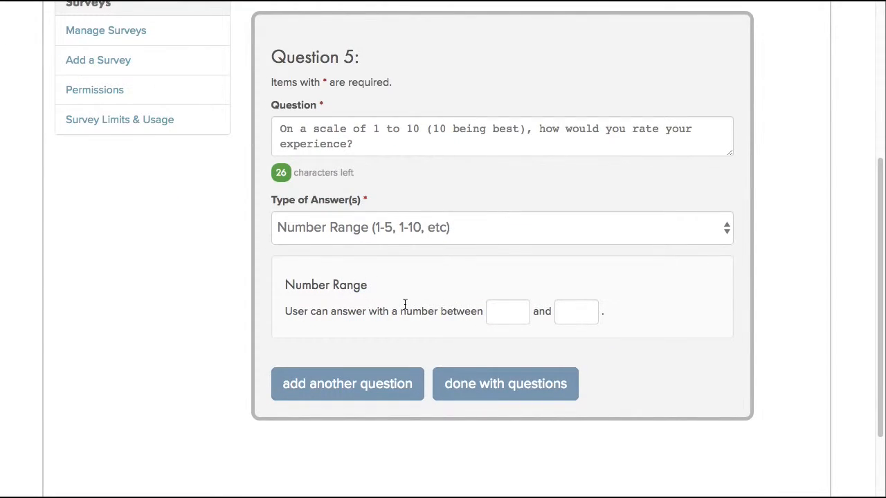
Set the allowed number range for question 5's answer to between 1 and 10.
{"action": "left_click", "coordinate": [504, 311]}
{"action": "type", "text": "1"}
{"action": "left_click", "coordinate": [564, 311]}
{"action": "type", "text": "10"}
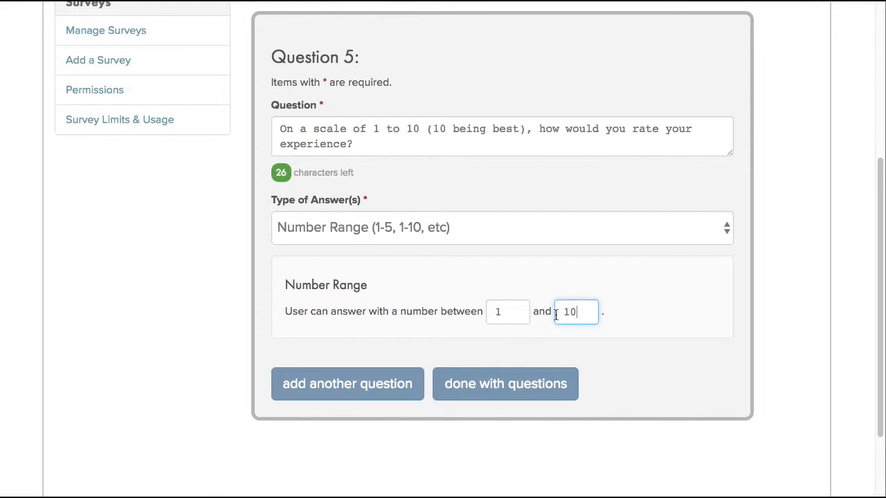
{"action": "left_click", "coordinate": [404, 339]}
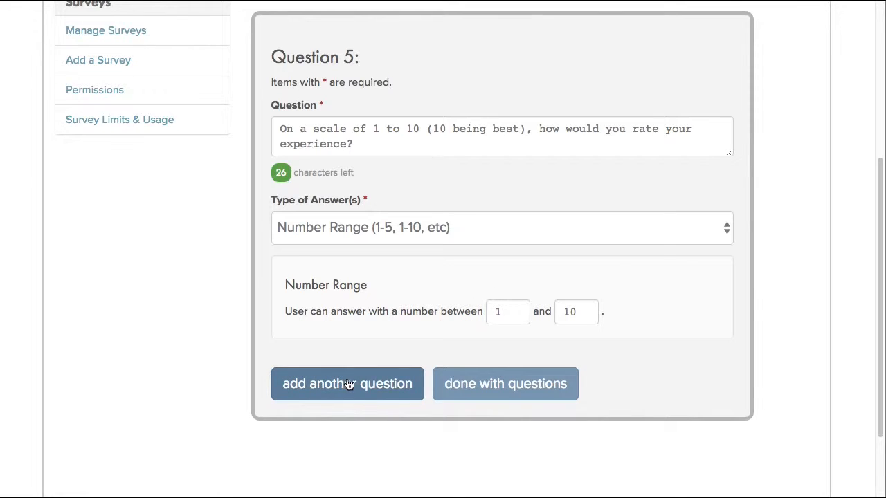
Finish the survey questions and enable the survey in the final options.
{"action": "left_click", "coordinate": [489, 383]}
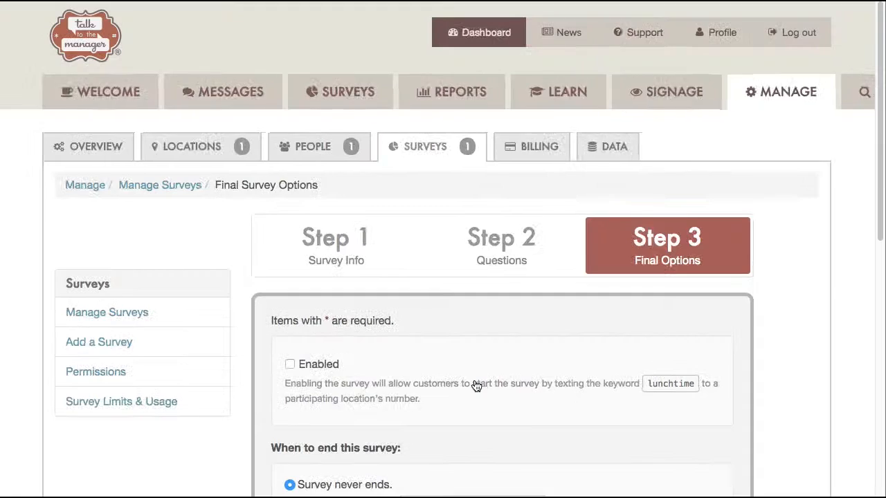
{"action": "scroll", "coordinate": [454, 370], "scroll_direction": "down", "scroll_amount": 4}
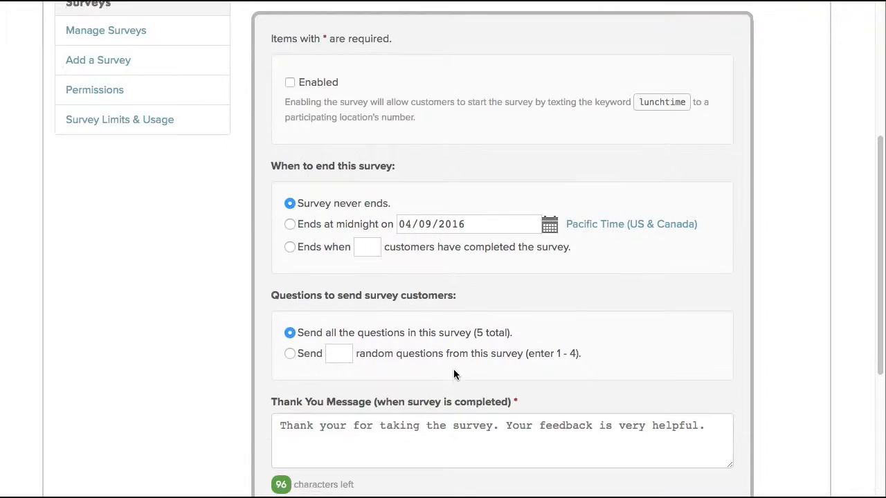
{"action": "scroll", "coordinate": [451, 367], "scroll_direction": "up", "scroll_amount": 1}
{"action": "scroll", "coordinate": [386, 140], "scroll_direction": "up", "scroll_amount": 2}
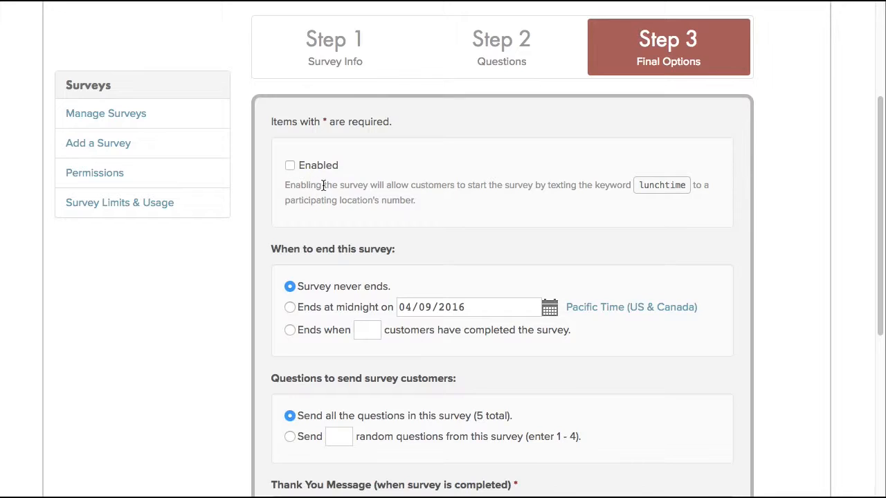
{"action": "left_click", "coordinate": [289, 165]}
Set the survey to end when 15 customers have completed it.
{"action": "scroll", "coordinate": [452, 228], "scroll_direction": "down", "scroll_amount": 3}
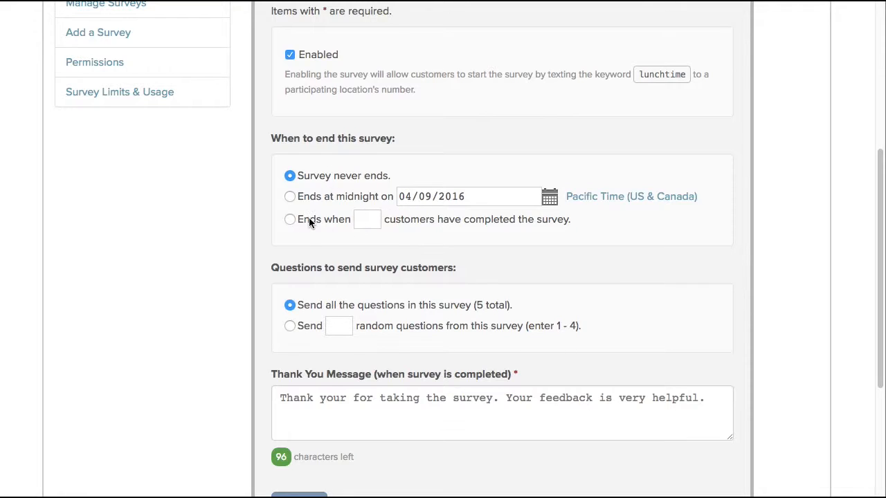
{"action": "left_click", "coordinate": [290, 220]}
{"action": "left_click", "coordinate": [367, 219]}
{"action": "type", "text": "15"}
{"action": "left_click", "coordinate": [420, 234]}
{"action": "scroll", "coordinate": [507, 242], "scroll_direction": "down", "scroll_amount": 1}
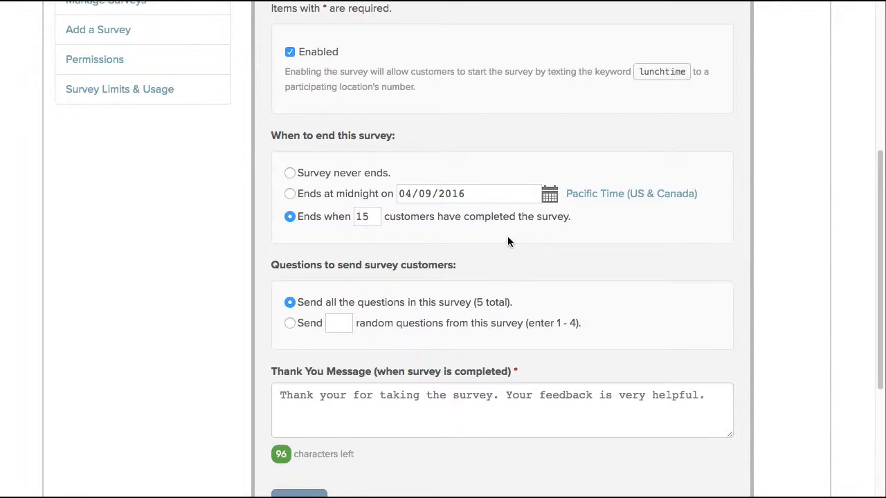
Set the survey to send customers 3 random questions.
{"action": "scroll", "coordinate": [508, 242], "scroll_direction": "down", "scroll_amount": 1}
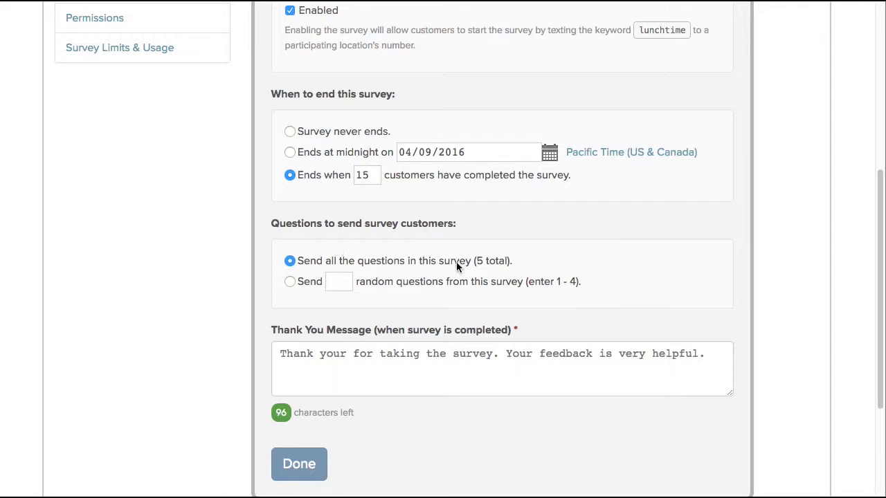
{"action": "left_click", "coordinate": [330, 282]}
{"action": "type", "text": "3"}
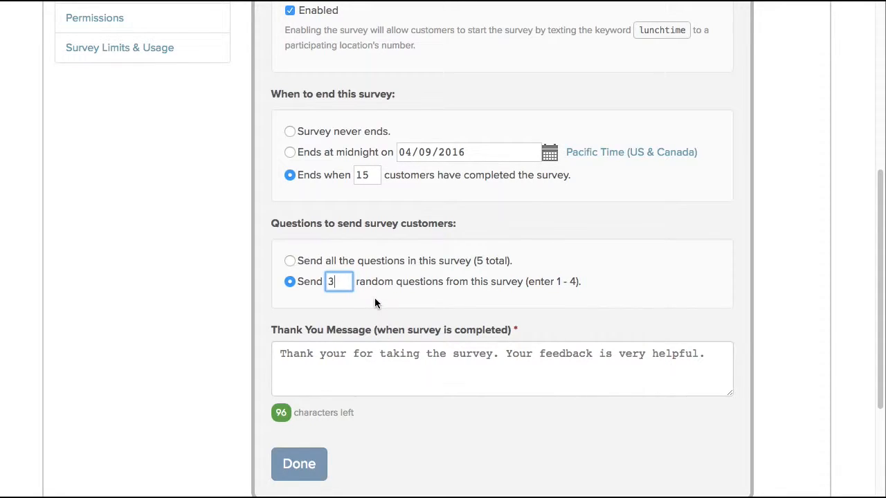
Switch back to sending all the questions in the survey and clear the random question count.
{"action": "left_click", "coordinate": [290, 262]}
{"action": "double_click", "coordinate": [331, 289]}
{"action": "key", "text": "BackSpace"}
{"action": "left_click", "coordinate": [339, 307]}
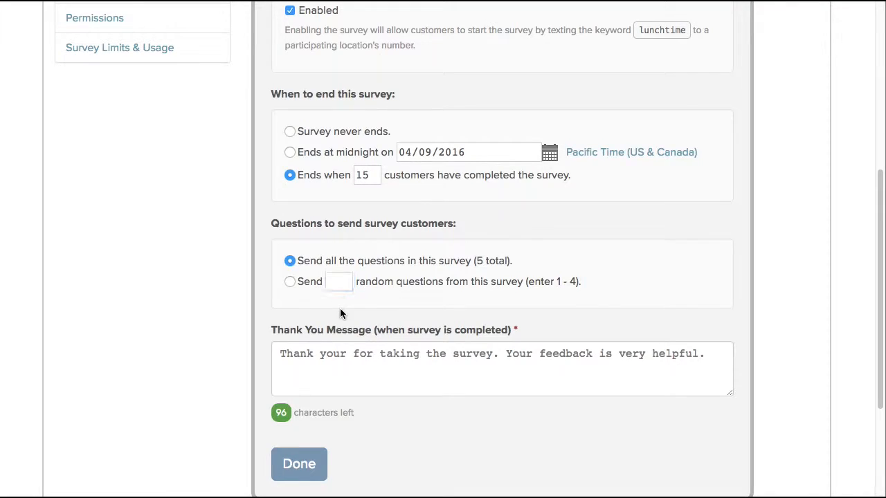
Extend the thank-you message so its last sentence ends with "in improving World Buffet" and finish the survey's final options.
{"action": "scroll", "coordinate": [343, 332], "scroll_direction": "down", "scroll_amount": 2}
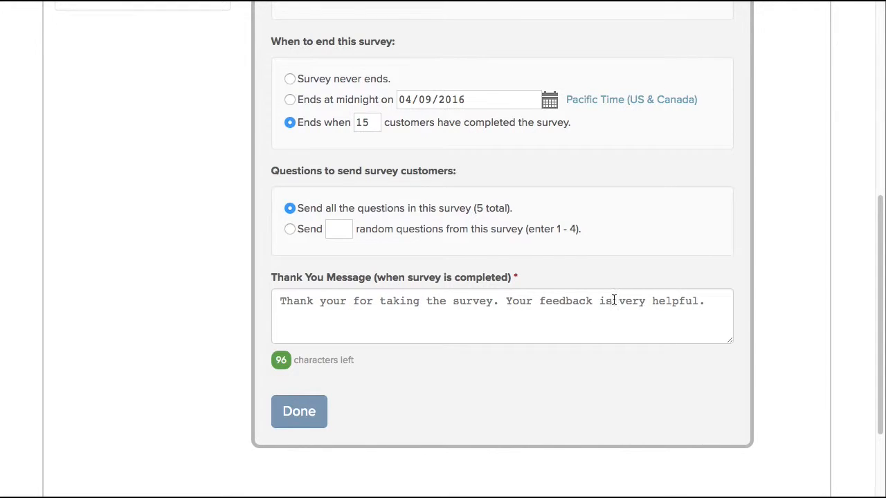
{"action": "left_click", "coordinate": [495, 301]}
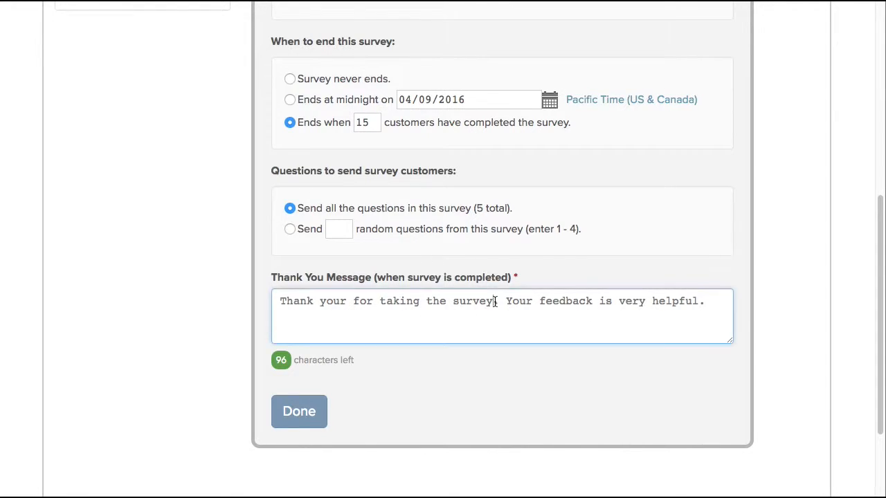
{"action": "left_click", "coordinate": [699, 302]}
{"action": "type", "text": "in "}
{"action": "type", "text": "improving "}
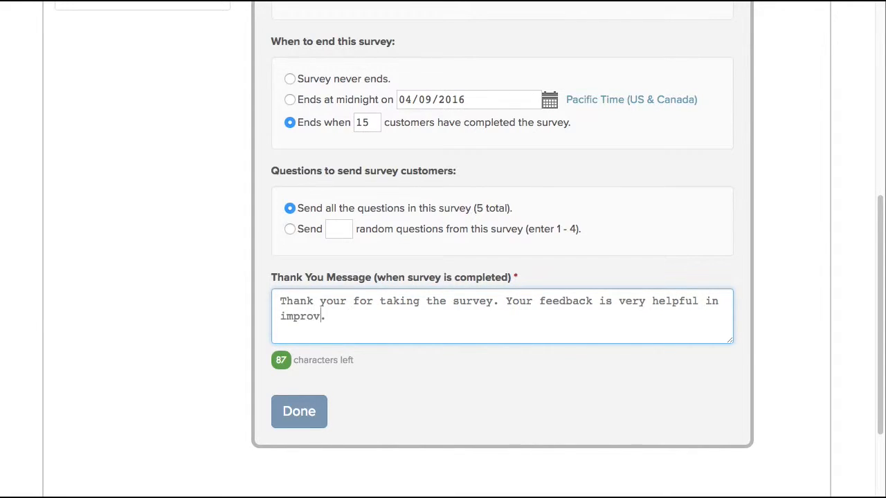
{"action": "type", "text": "World Buffet"}
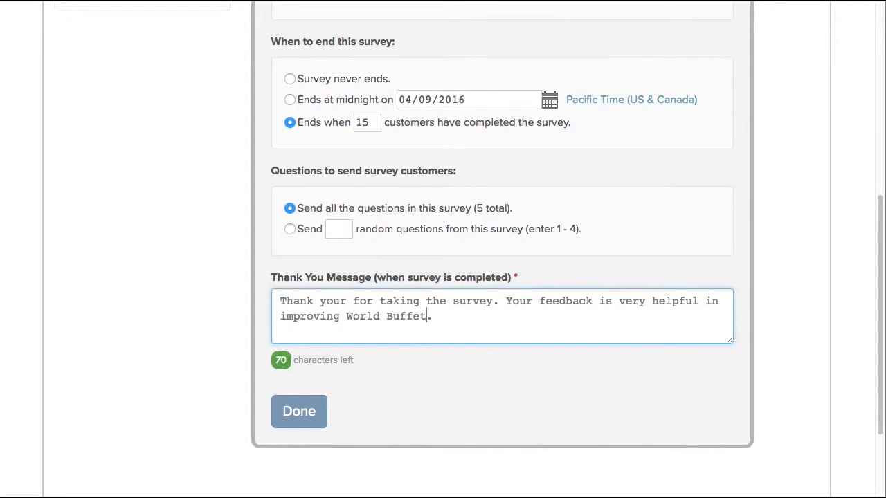
{"action": "left_click", "coordinate": [551, 313]}
{"action": "left_click", "coordinate": [303, 409]}
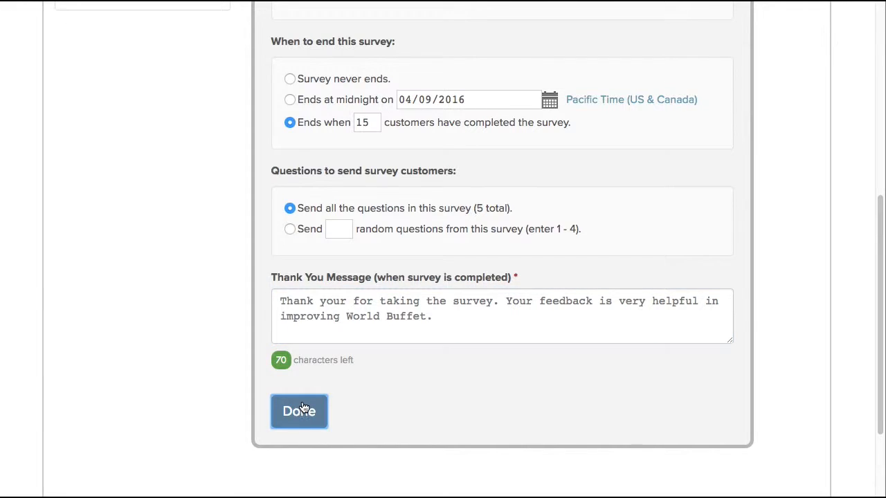
{"action": "scroll", "coordinate": [443, 277], "scroll_direction": "down", "scroll_amount": 2}
{"action": "scroll", "coordinate": [485, 290], "scroll_direction": "down", "scroll_amount": 1}
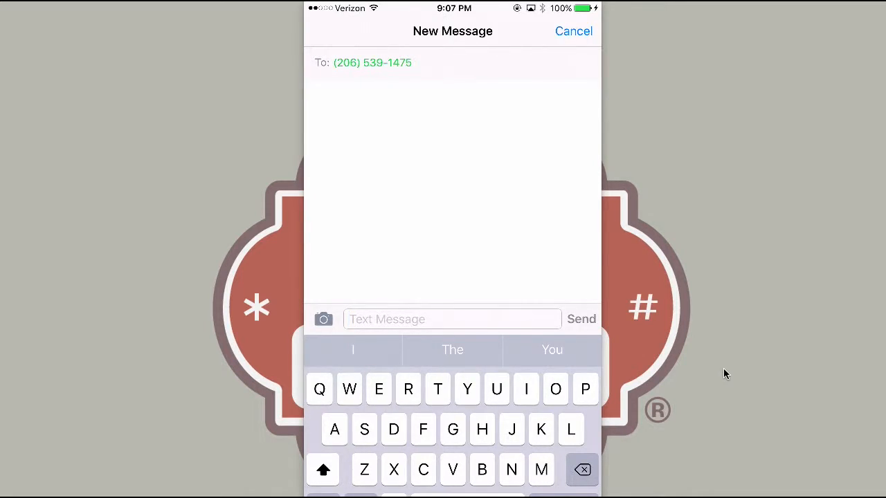
In the phone's messaging app, text Lunchtime to start the survey and reply 1 to the affordability, drink and recommendation questions.
{"action": "type", "text": "Lunchtime"}
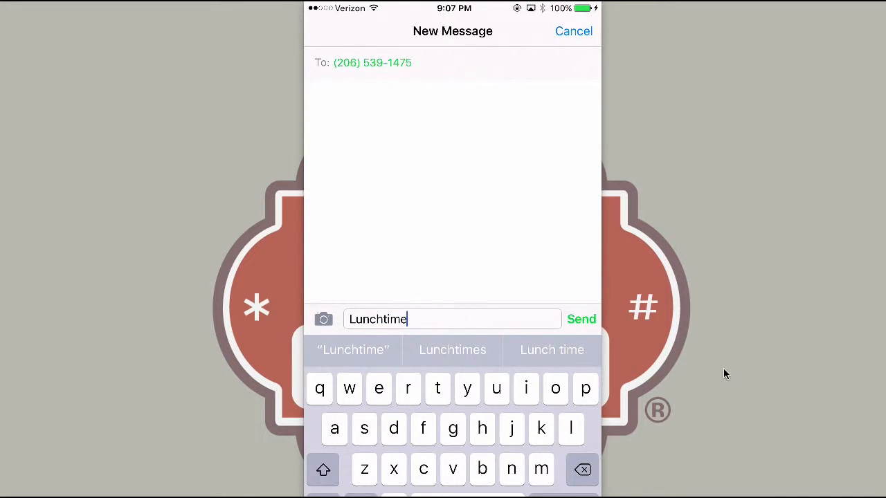
{"action": "key", "text": "Return"}
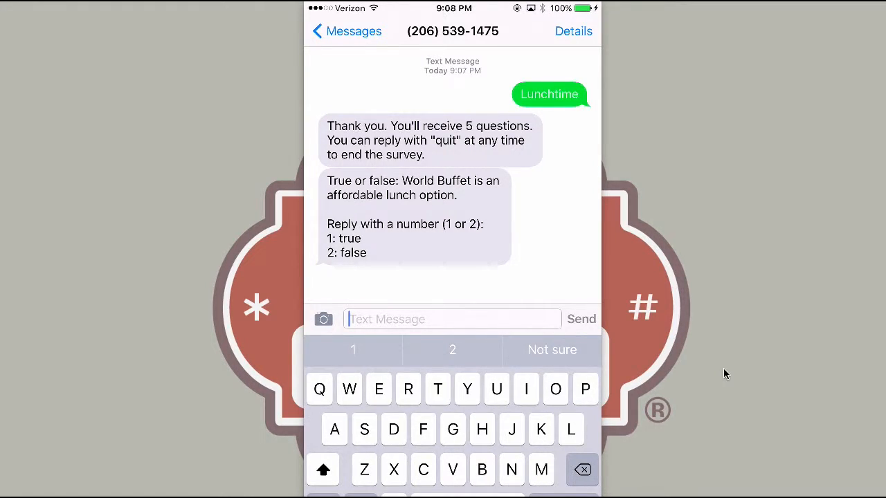
{"action": "type", "text": "1"}
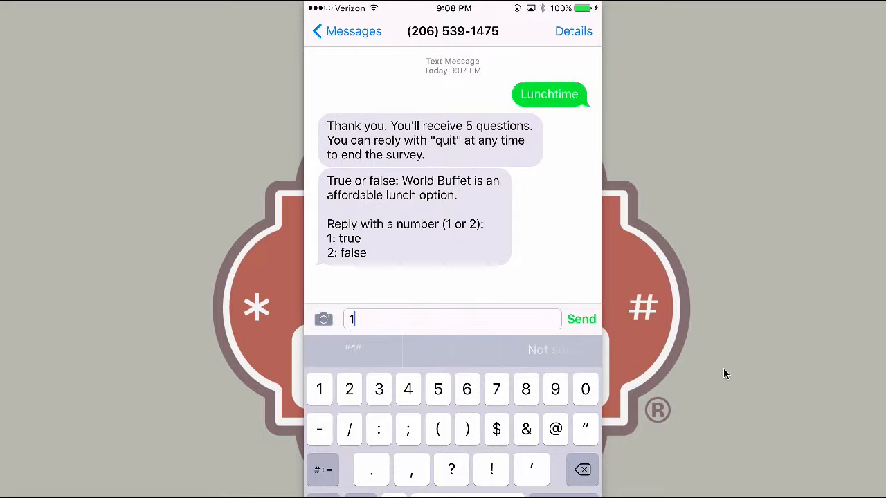
{"action": "key", "text": "Return"}
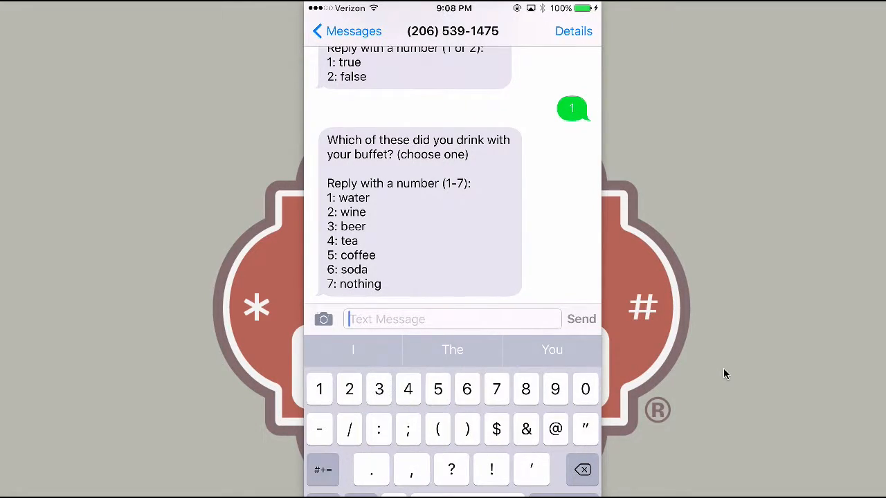
{"action": "type", "text": "1"}
{"action": "key", "text": "Return"}
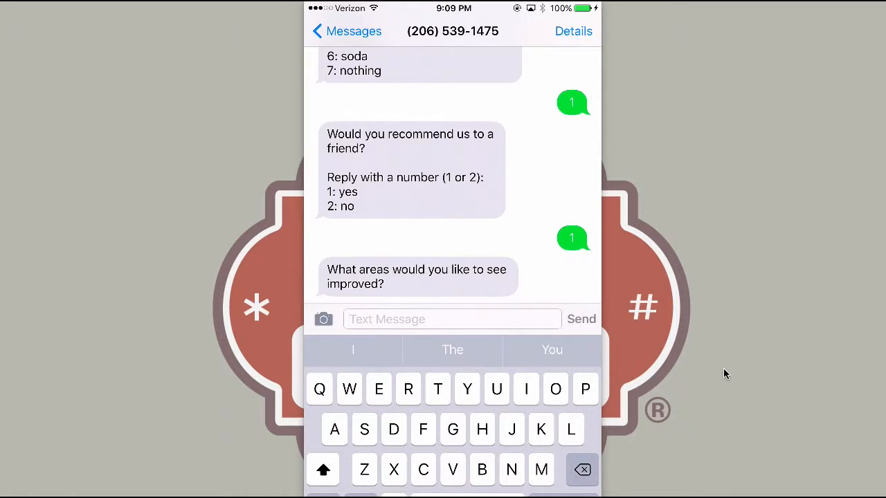
Answer the improvement question with "The roast beef was cold. I'd like to see a drink menu at the table." and rate the experience 8.
{"action": "type", "text": "The"}
{"action": "type", "text": " roast be"}
{"action": "type", "text": "ef was "}
{"action": "type", "text": "cold. "}
{"action": "type", "text": "Is"}
{"action": "type", "text": "like to "}
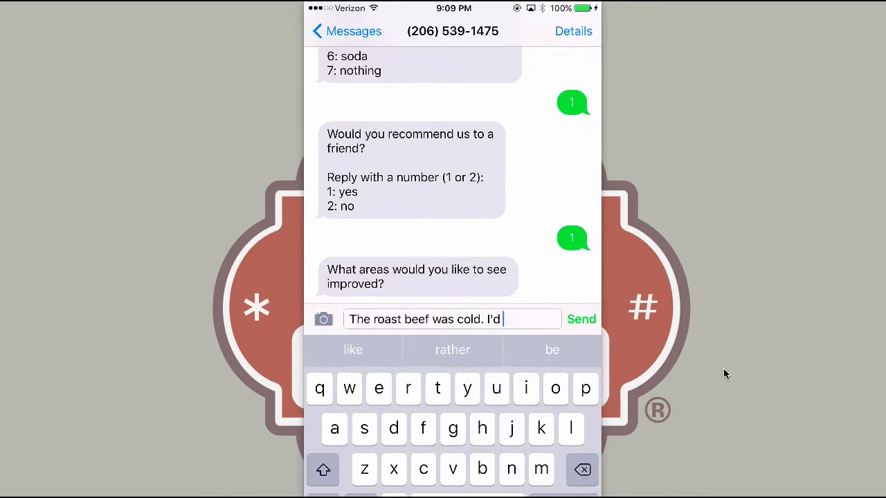
{"action": "type", "text": "se"}
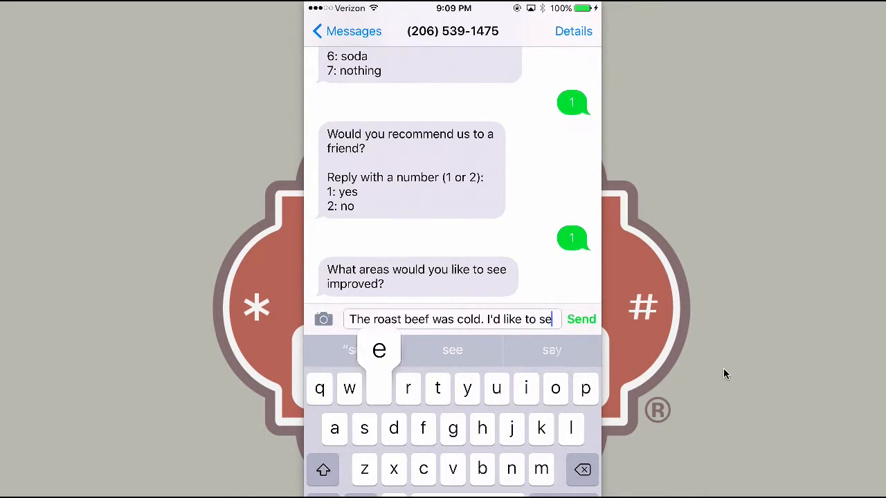
{"action": "type", "text": "e a drink "}
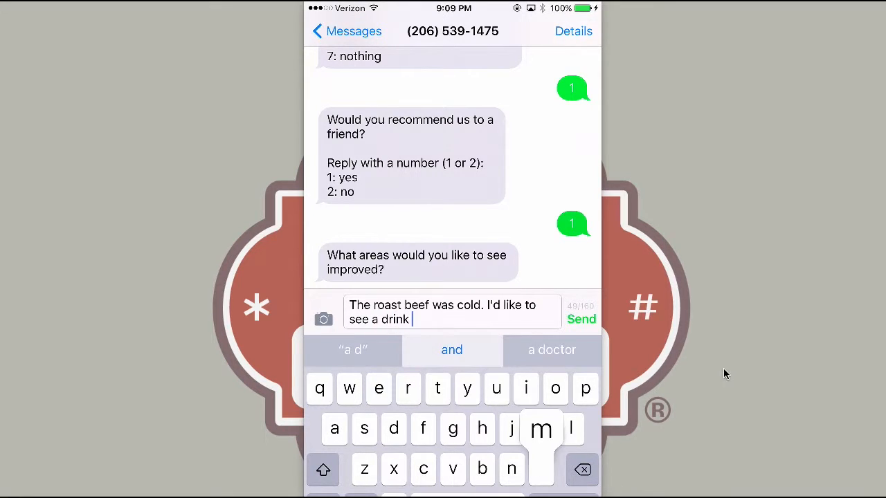
{"action": "type", "text": "menu at t"}
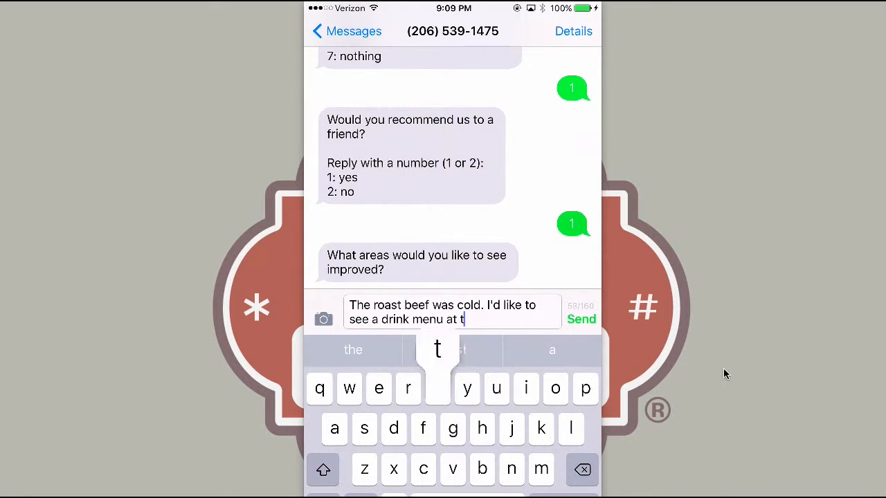
{"action": "type", "text": "he table."}
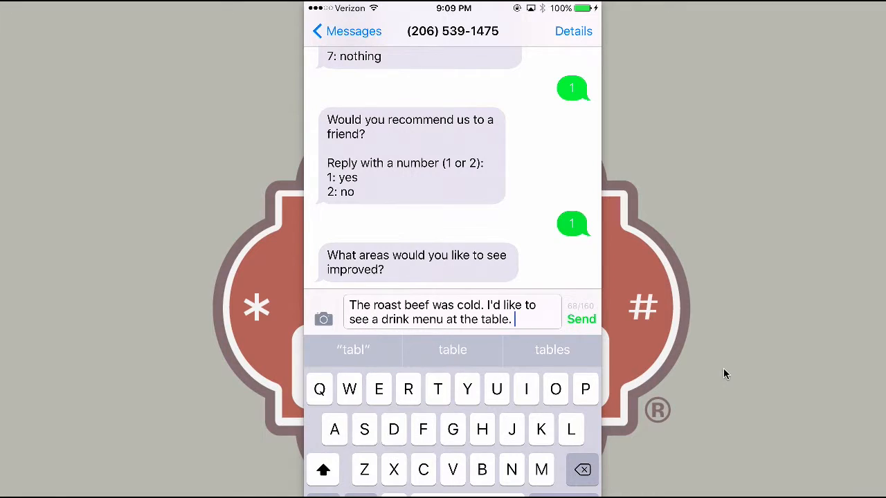
{"action": "key", "text": "Return"}
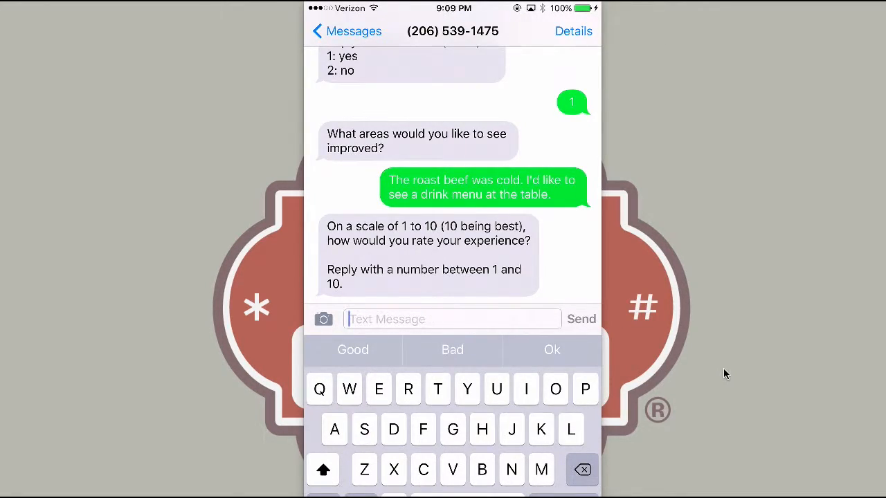
{"action": "type", "text": "8"}
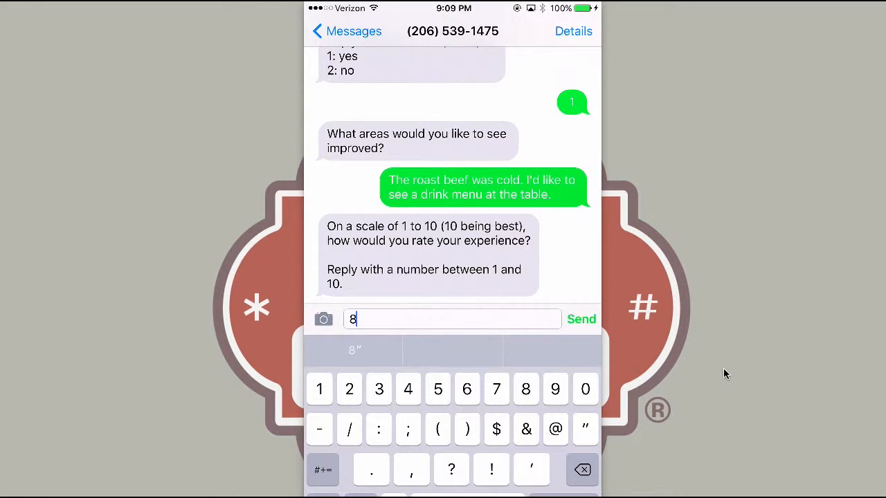
{"action": "key", "text": "Return"}
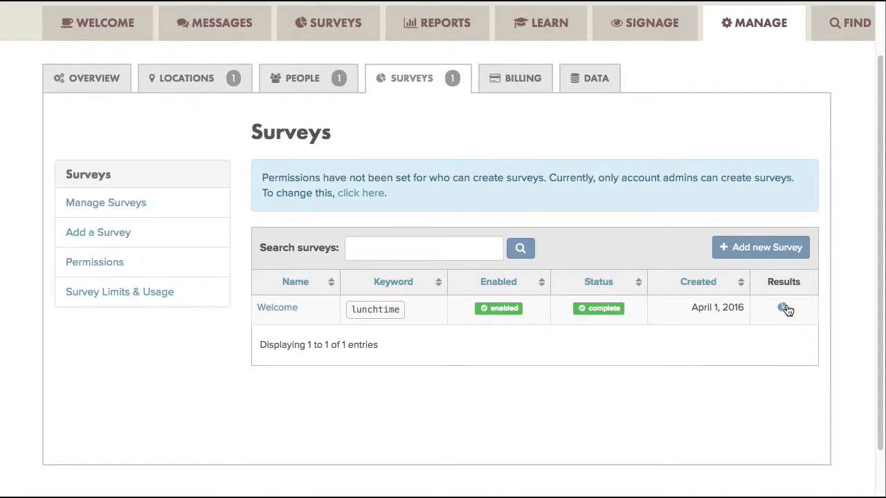
Back in TalkToTheManager, open the survey results and look over the Welcome survey's completion and question statistics.
{"action": "scroll", "coordinate": [746, 340], "scroll_direction": "up", "scroll_amount": 1}
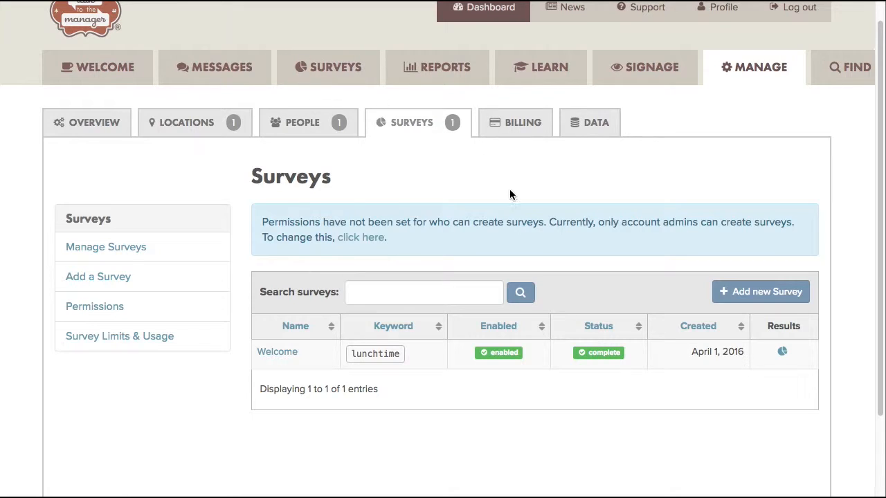
{"action": "left_click", "coordinate": [328, 72]}
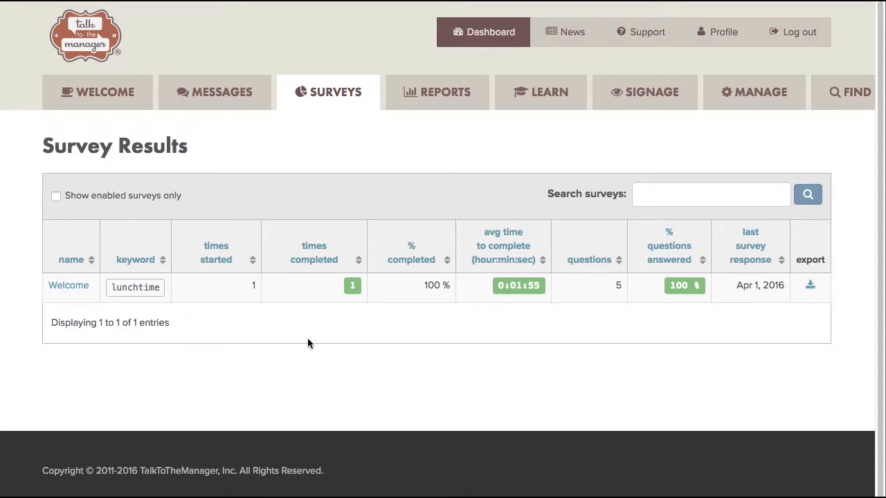
{"action": "left_click", "coordinate": [83, 288]}
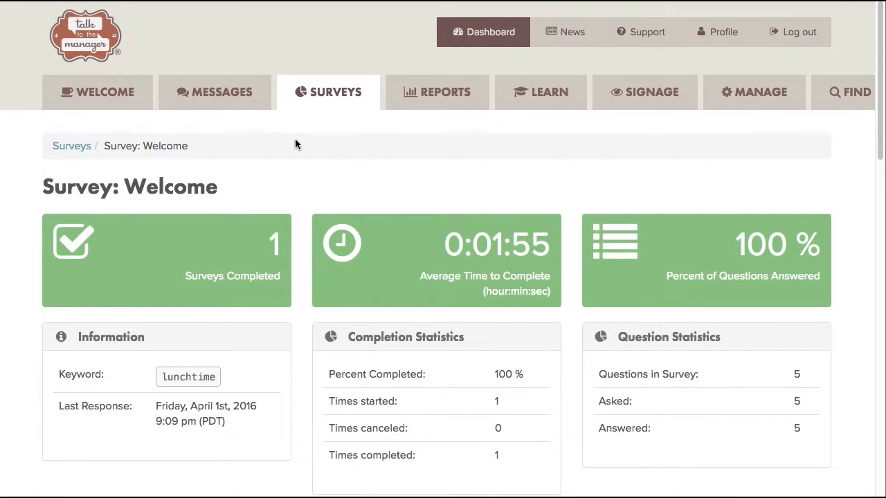
{"action": "scroll", "coordinate": [294, 142], "scroll_direction": "down", "scroll_amount": 1}
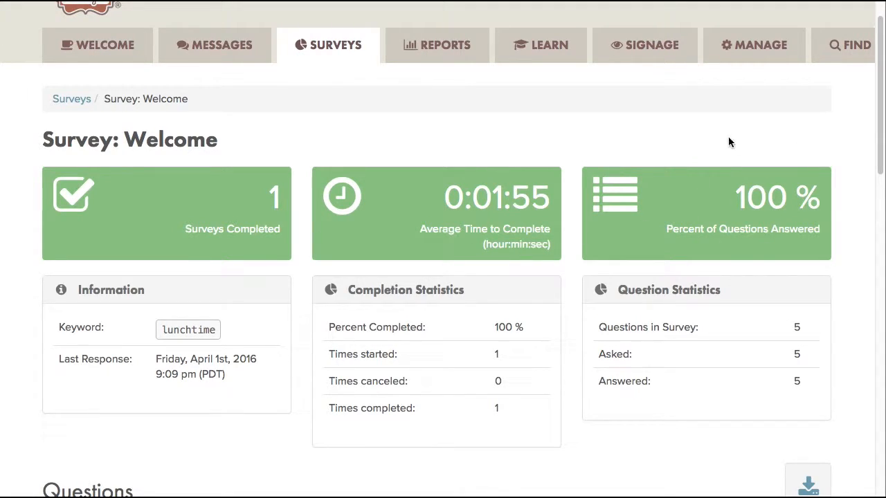
{"action": "scroll", "coordinate": [412, 257], "scroll_direction": "down", "scroll_amount": 3}
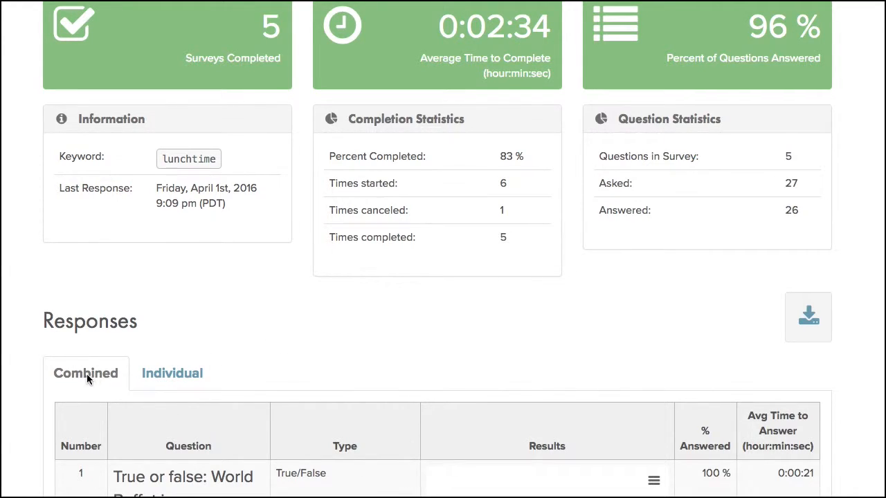
Look through the Welcome survey's individual responses and return to the combined responses.
{"action": "left_click", "coordinate": [167, 374]}
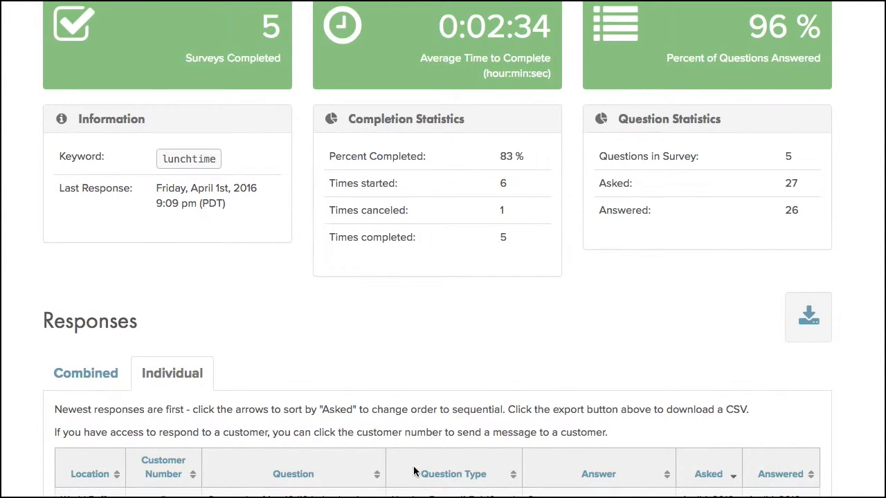
{"action": "scroll", "coordinate": [317, 432], "scroll_direction": "down", "scroll_amount": 5}
{"action": "scroll", "coordinate": [317, 434], "scroll_direction": "up", "scroll_amount": 5}
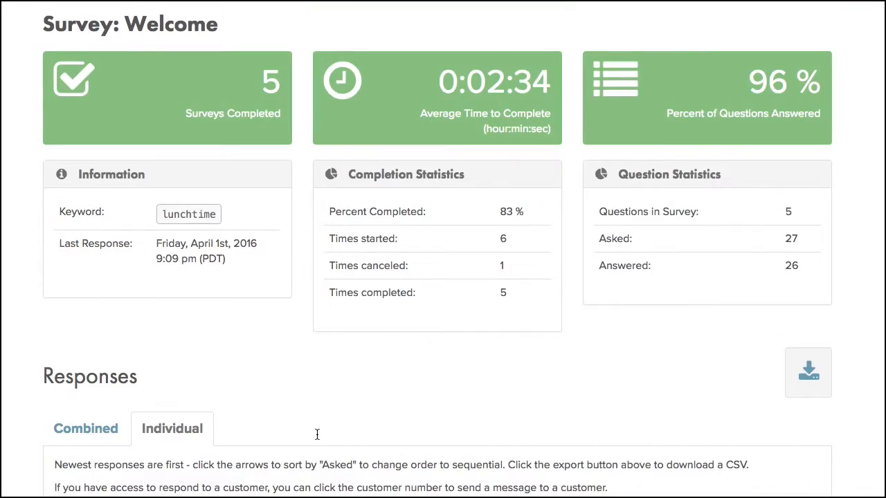
{"action": "scroll", "coordinate": [279, 433], "scroll_direction": "down", "scroll_amount": 2}
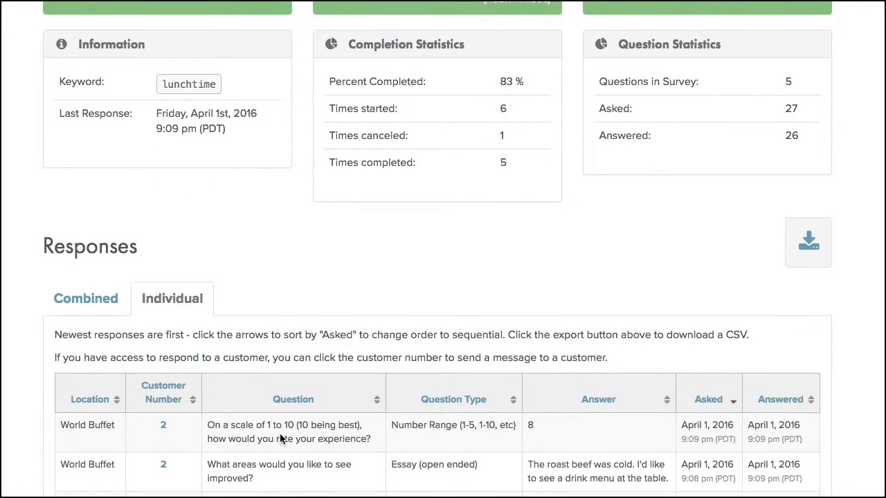
{"action": "scroll", "coordinate": [279, 433], "scroll_direction": "up", "scroll_amount": 2}
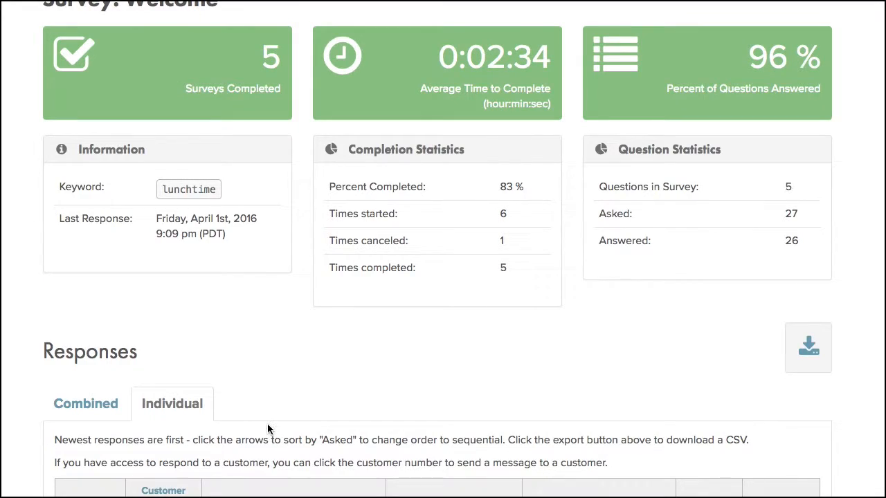
{"action": "left_click", "coordinate": [99, 407]}
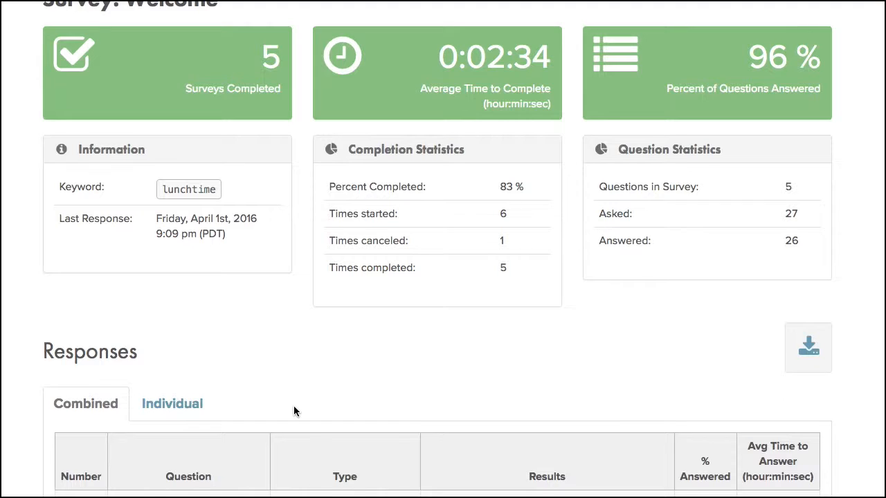
Examine the Welcome survey's per-question results, including the pie chart for the true/false question about affordable lunch.
{"action": "scroll", "coordinate": [294, 407], "scroll_direction": "down", "scroll_amount": 1}
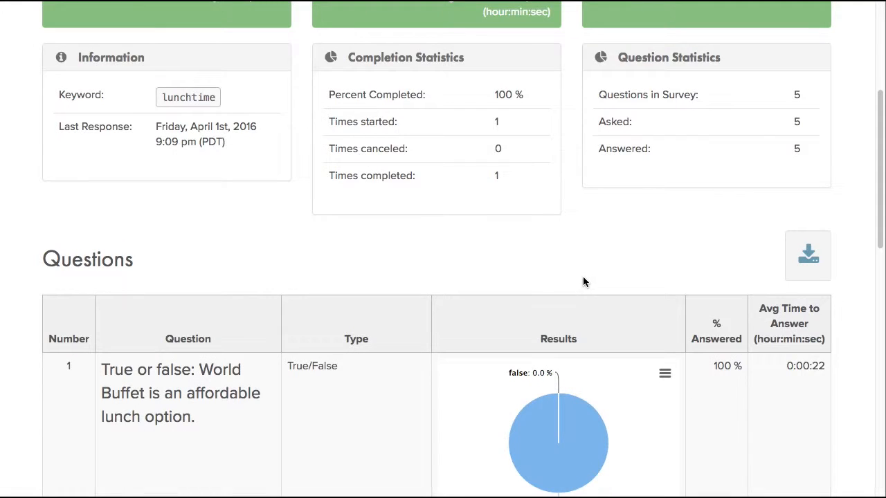
{"action": "scroll", "coordinate": [583, 277], "scroll_direction": "down", "scroll_amount": 5}
{"action": "scroll", "coordinate": [699, 232], "scroll_direction": "down", "scroll_amount": 1}
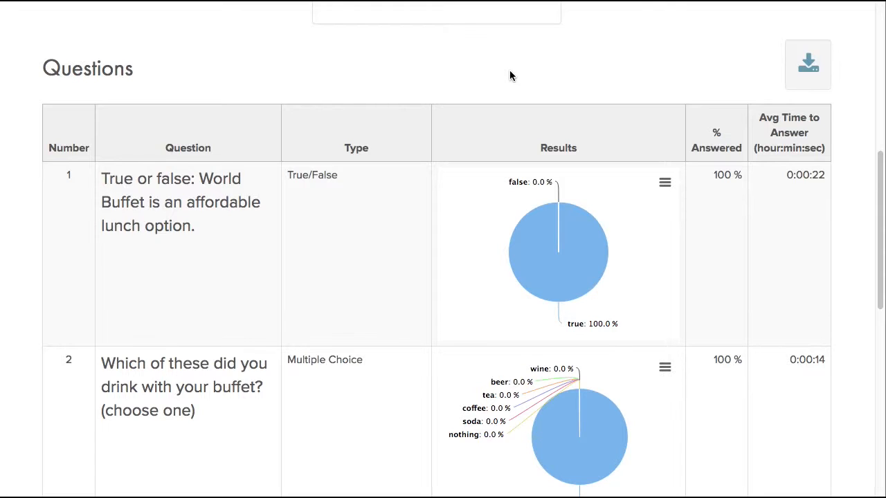
{"action": "scroll", "coordinate": [380, 65], "scroll_direction": "down", "scroll_amount": 1}
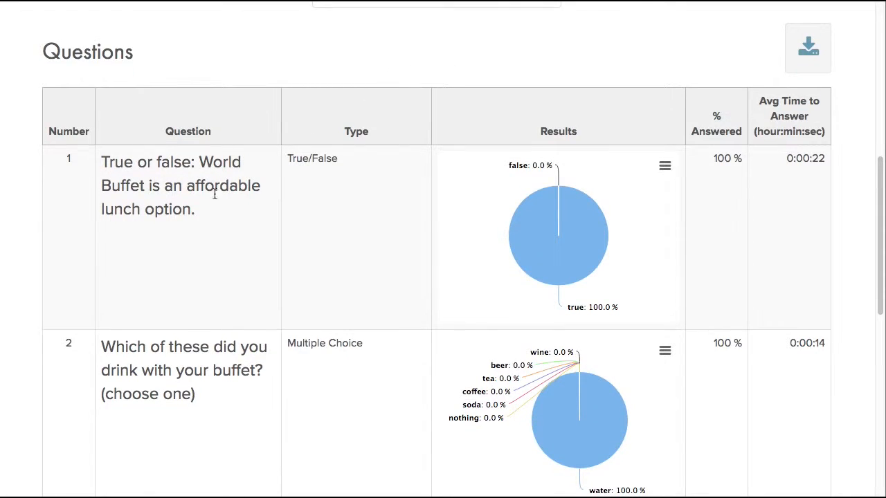
{"action": "scroll", "coordinate": [328, 279], "scroll_direction": "down", "scroll_amount": 2}
{"action": "scroll", "coordinate": [332, 277], "scroll_direction": "down", "scroll_amount": 10}
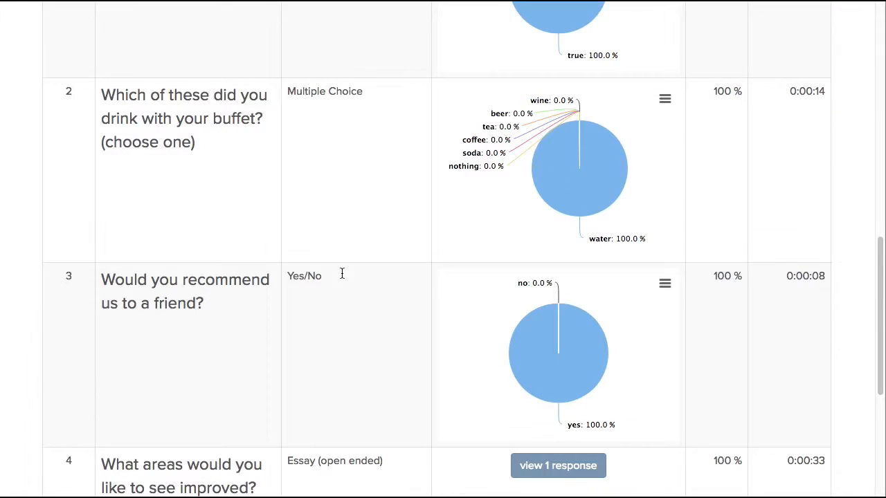
{"action": "scroll", "coordinate": [340, 275], "scroll_direction": "up", "scroll_amount": 5}
{"action": "scroll", "coordinate": [340, 279], "scroll_direction": "up", "scroll_amount": 5}
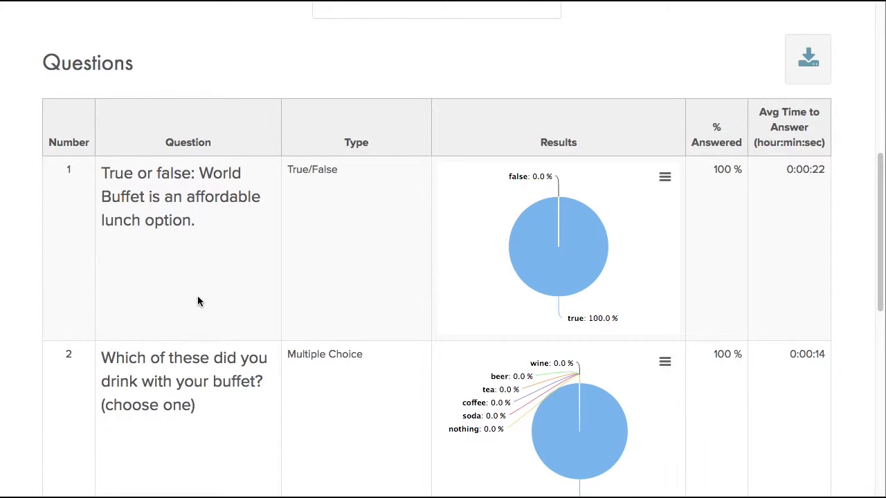
{"action": "mouse_move", "coordinate": [612, 235]}
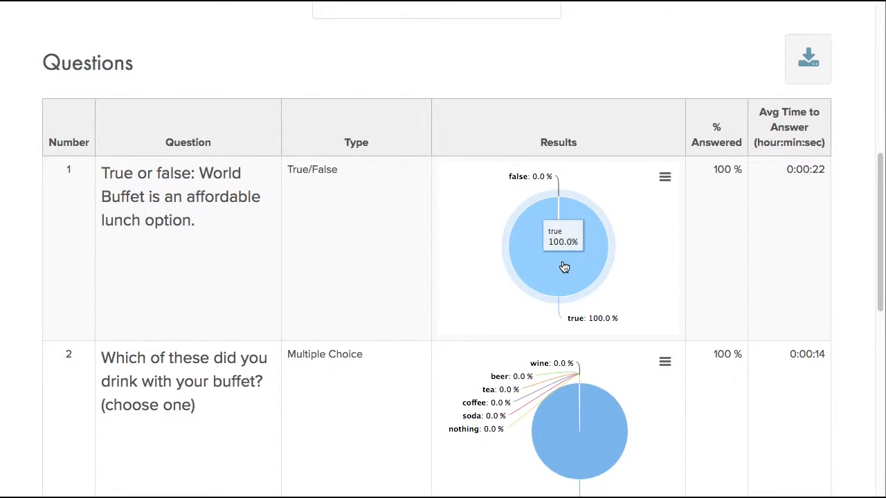
Examine the pie chart for the multiple-choice drink question and check its print and download options.
{"action": "scroll", "coordinate": [484, 280], "scroll_direction": "down", "scroll_amount": 2}
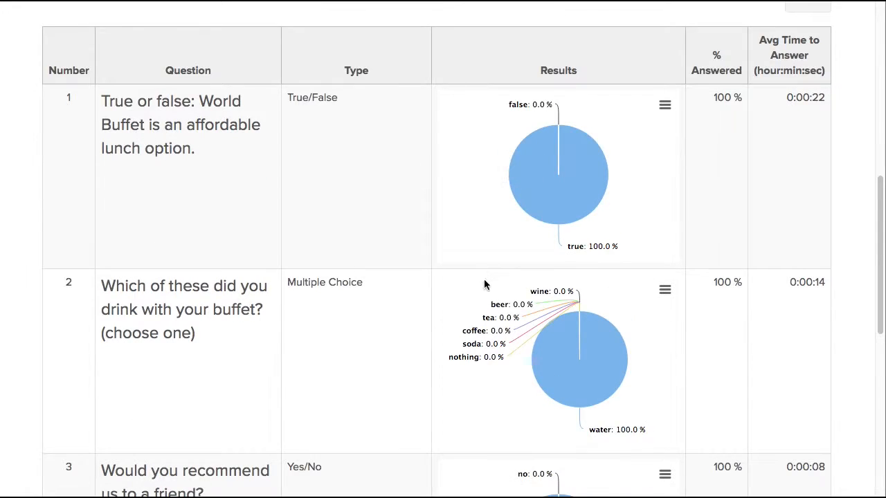
{"action": "mouse_move", "coordinate": [553, 376]}
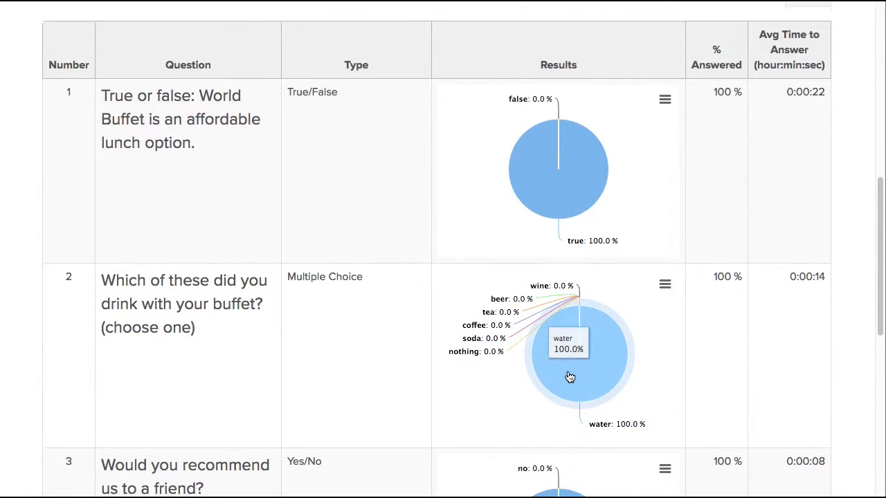
{"action": "scroll", "coordinate": [502, 319], "scroll_direction": "down", "scroll_amount": 3}
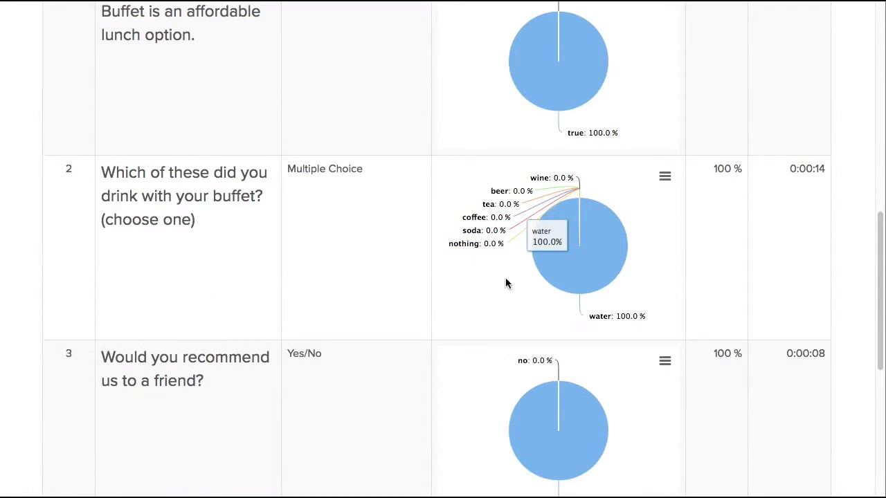
{"action": "left_click", "coordinate": [666, 176]}
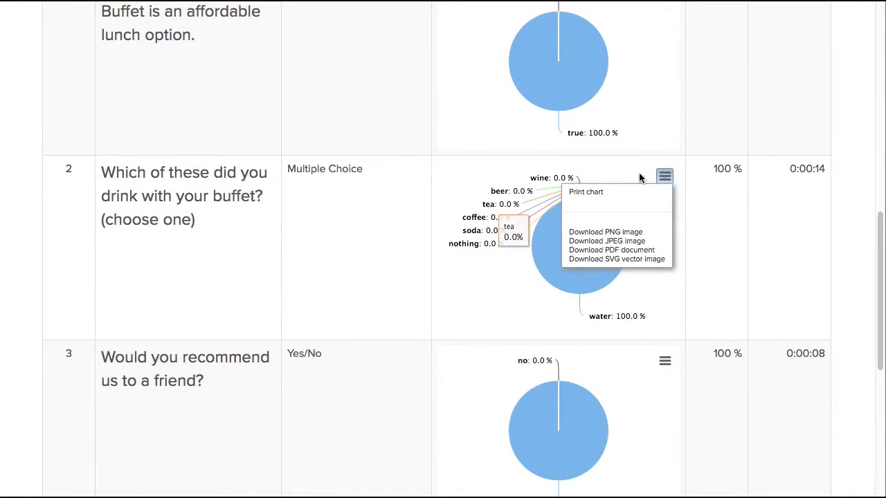
{"action": "left_click", "coordinate": [665, 177]}
{"action": "scroll", "coordinate": [638, 253], "scroll_direction": "up", "scroll_amount": 2}
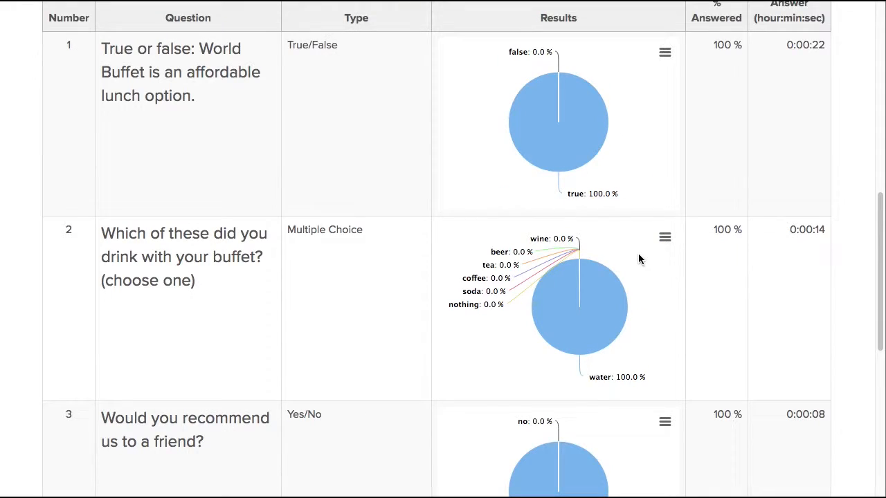
{"action": "scroll", "coordinate": [651, 79], "scroll_direction": "up", "scroll_amount": 1}
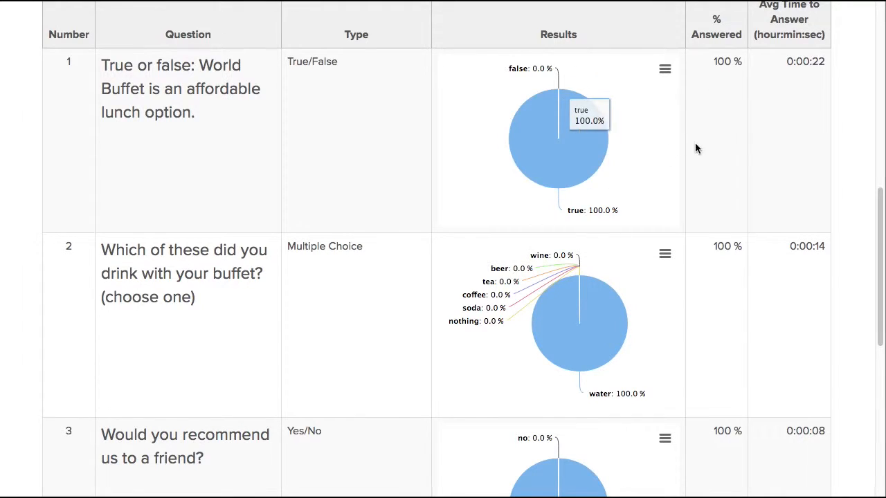
Look over the recommendation question's results and answer time, and read the written response about areas to improve.
{"action": "scroll", "coordinate": [821, 132], "scroll_direction": "down", "scroll_amount": 2}
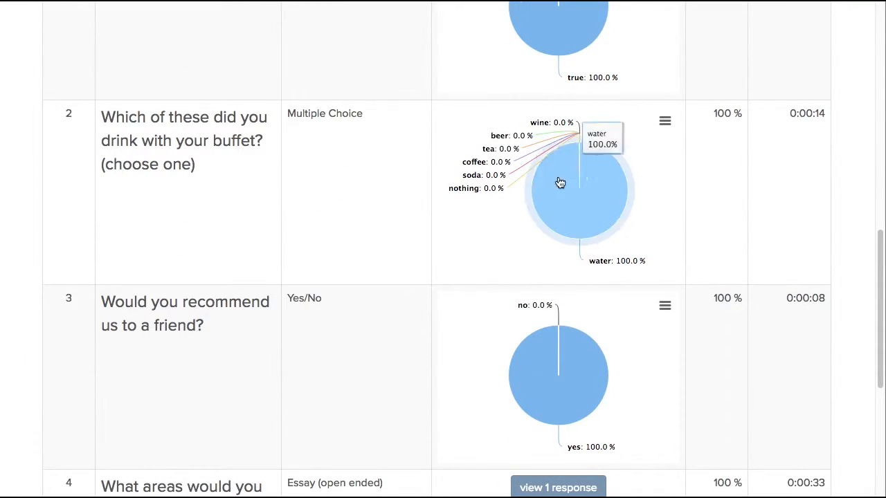
{"action": "scroll", "coordinate": [778, 229], "scroll_direction": "down", "scroll_amount": 1}
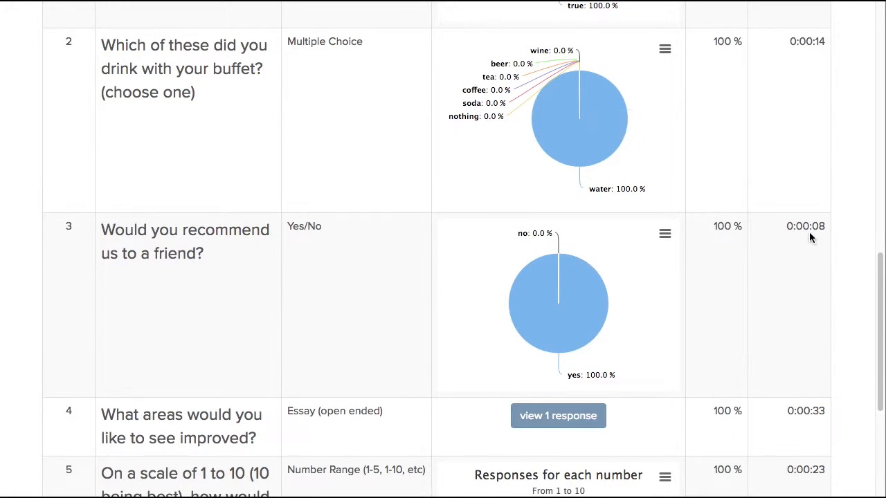
{"action": "scroll", "coordinate": [782, 256], "scroll_direction": "down", "scroll_amount": 2}
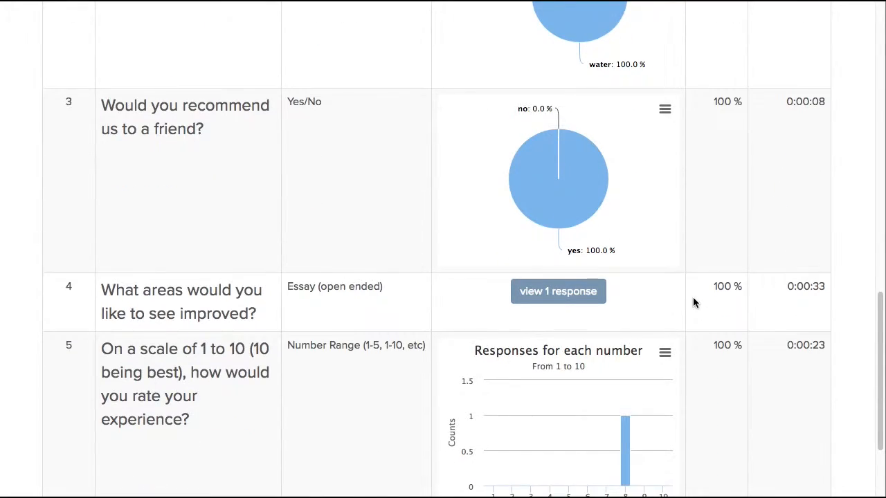
{"action": "scroll", "coordinate": [333, 239], "scroll_direction": "down", "scroll_amount": 1}
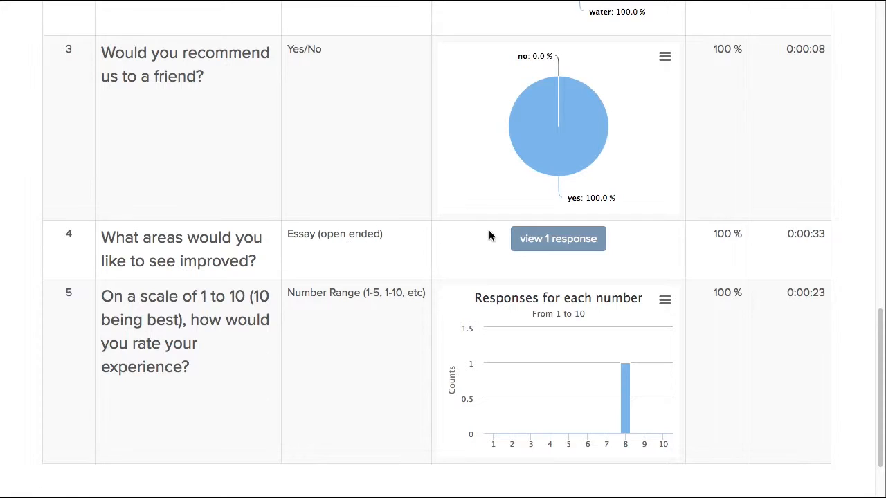
{"action": "left_click", "coordinate": [556, 241]}
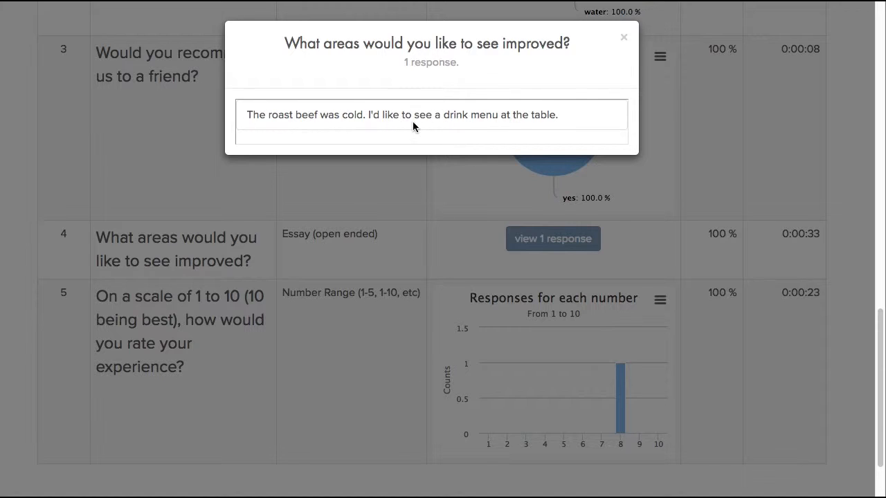
{"action": "left_click", "coordinate": [624, 37]}
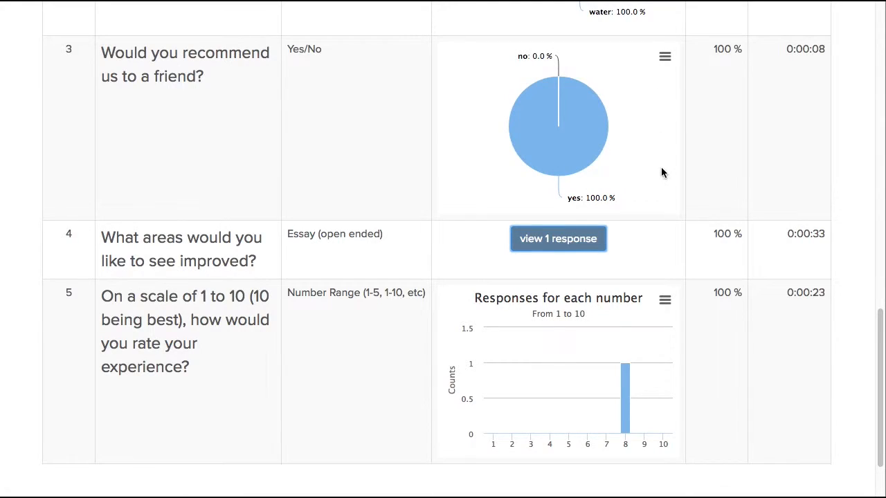
Examine the bar chart for the 1 to 10 experience rating and check its print and download options.
{"action": "scroll", "coordinate": [667, 239], "scroll_direction": "down", "scroll_amount": 3}
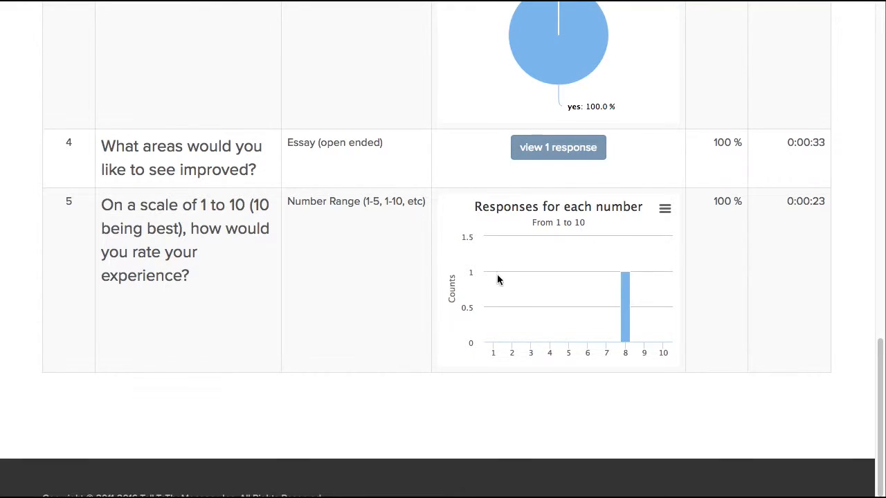
{"action": "mouse_move", "coordinate": [618, 307]}
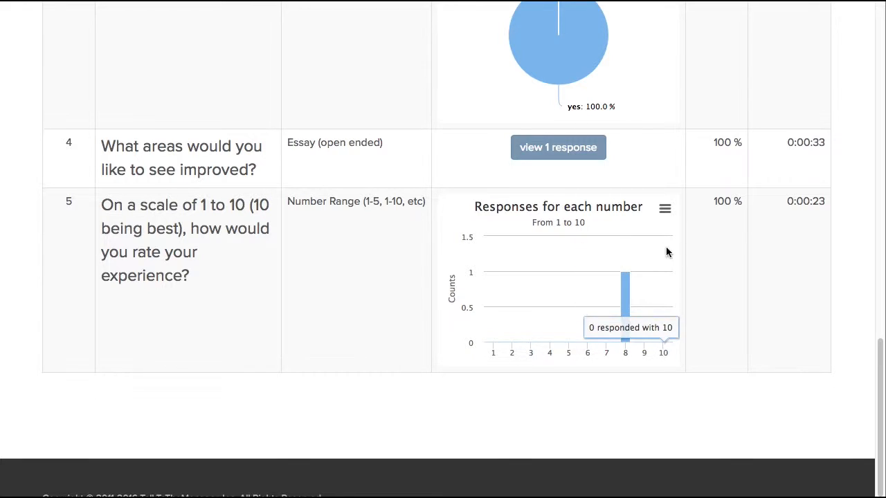
{"action": "left_click", "coordinate": [664, 210]}
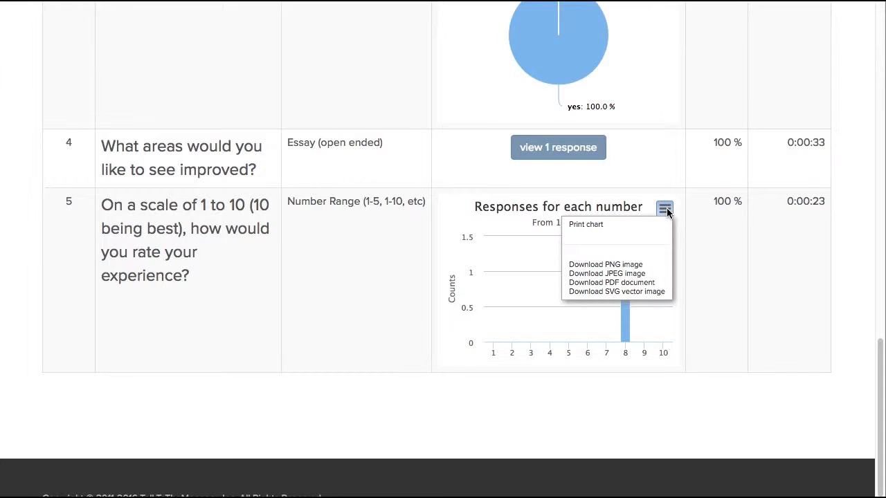
{"action": "left_click", "coordinate": [691, 367]}
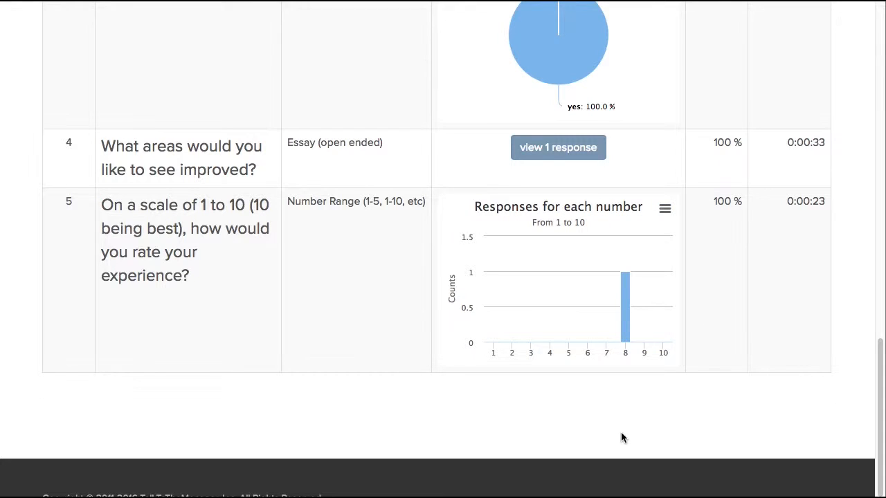
Review the Welcome survey's overall statistics with multiple respondents, plus the charts for the affordable lunch and drink questions.
{"action": "scroll", "coordinate": [586, 425], "scroll_direction": "up", "scroll_amount": 20}
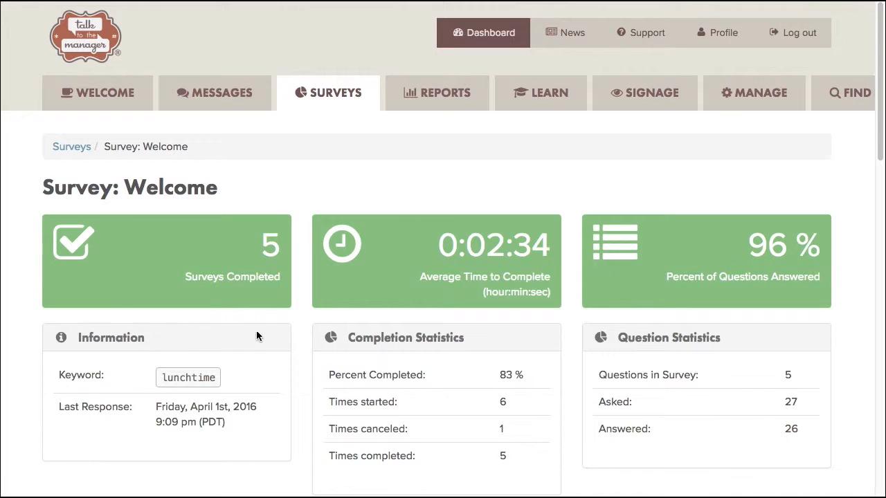
{"action": "scroll", "coordinate": [263, 327], "scroll_direction": "down", "scroll_amount": 3}
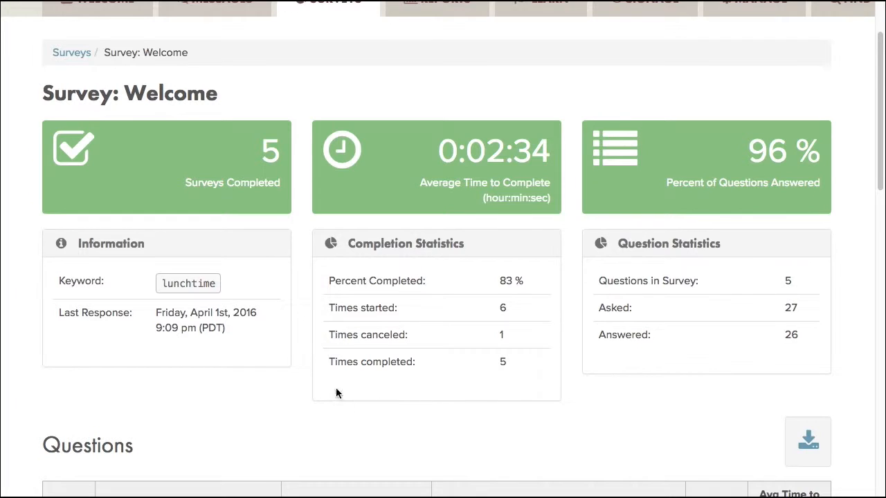
{"action": "scroll", "coordinate": [344, 386], "scroll_direction": "down", "scroll_amount": 1}
{"action": "scroll", "coordinate": [347, 384], "scroll_direction": "down", "scroll_amount": 5}
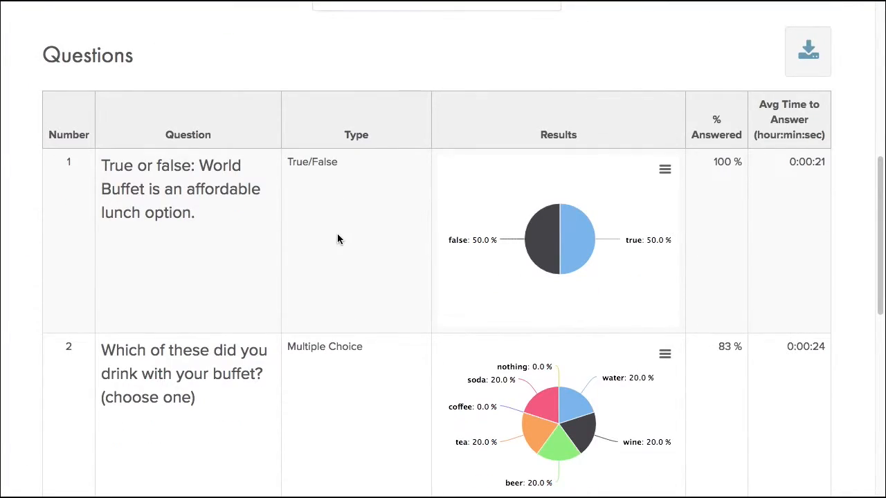
{"action": "mouse_move", "coordinate": [579, 248]}
{"action": "scroll", "coordinate": [778, 228], "scroll_direction": "down", "scroll_amount": 3}
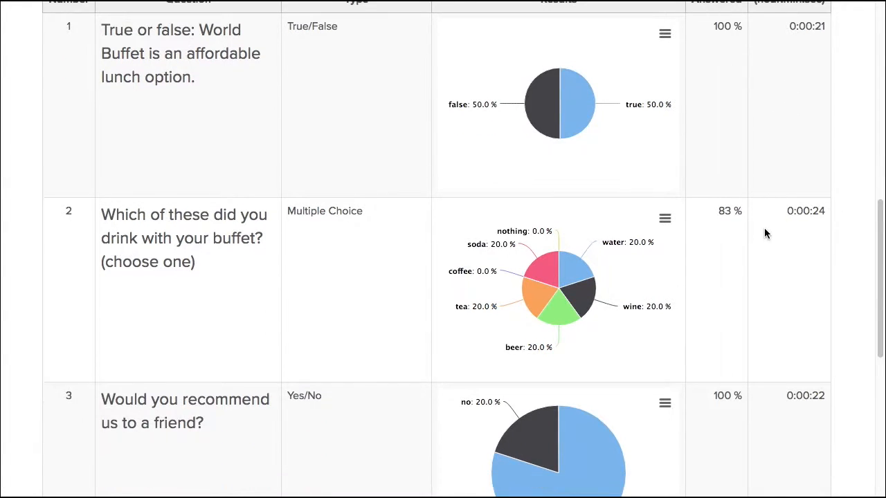
{"action": "scroll", "coordinate": [755, 239], "scroll_direction": "down", "scroll_amount": 1}
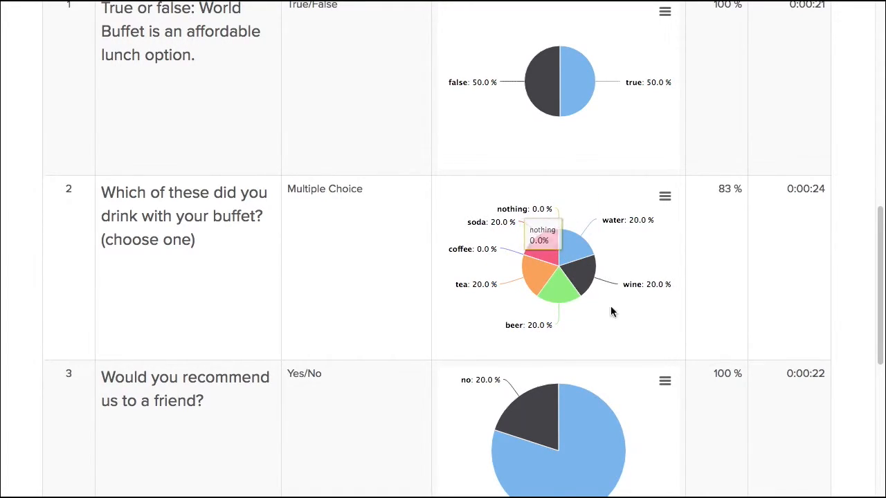
{"action": "mouse_move", "coordinate": [503, 266]}
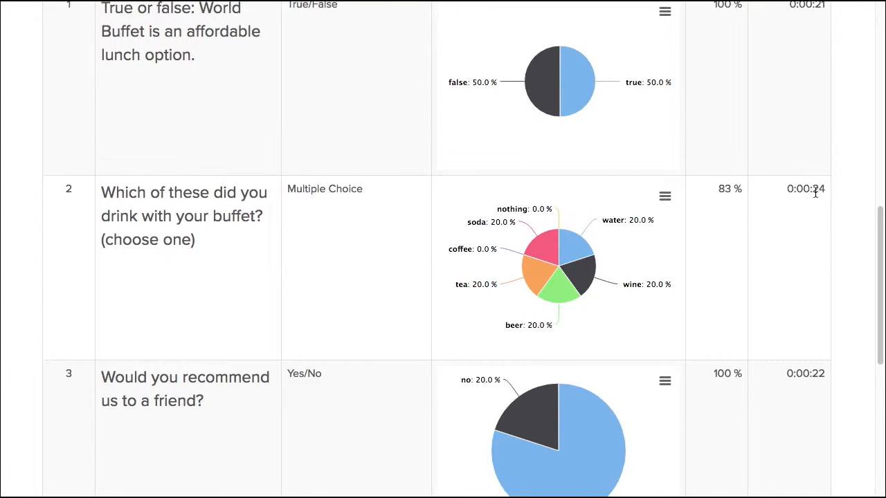
Examine the yes/no recommendation chart and read all written responses to the improvement question.
{"action": "scroll", "coordinate": [673, 218], "scroll_direction": "down", "scroll_amount": 3}
{"action": "scroll", "coordinate": [677, 220], "scroll_direction": "down", "scroll_amount": 1}
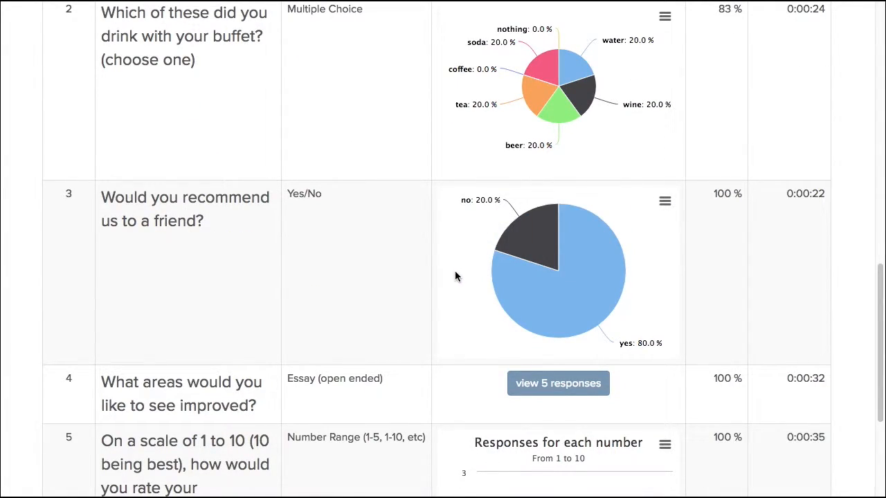
{"action": "mouse_move", "coordinate": [523, 246]}
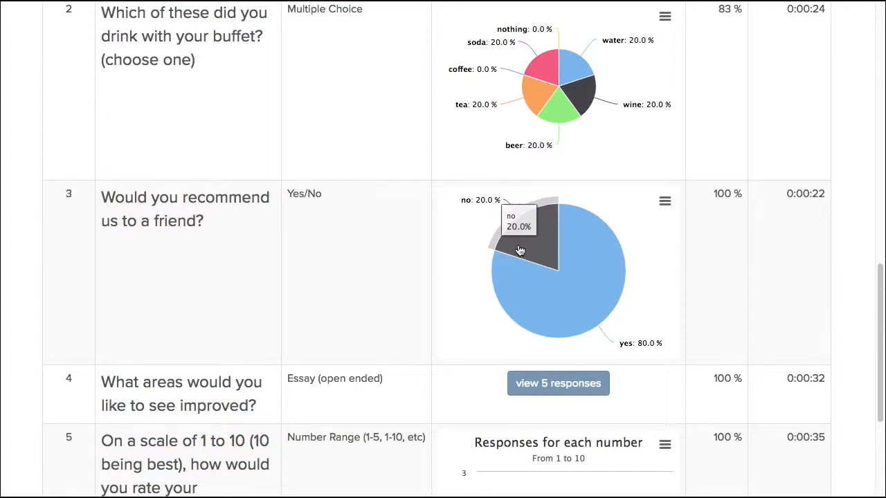
{"action": "scroll", "coordinate": [728, 266], "scroll_direction": "down", "scroll_amount": 2}
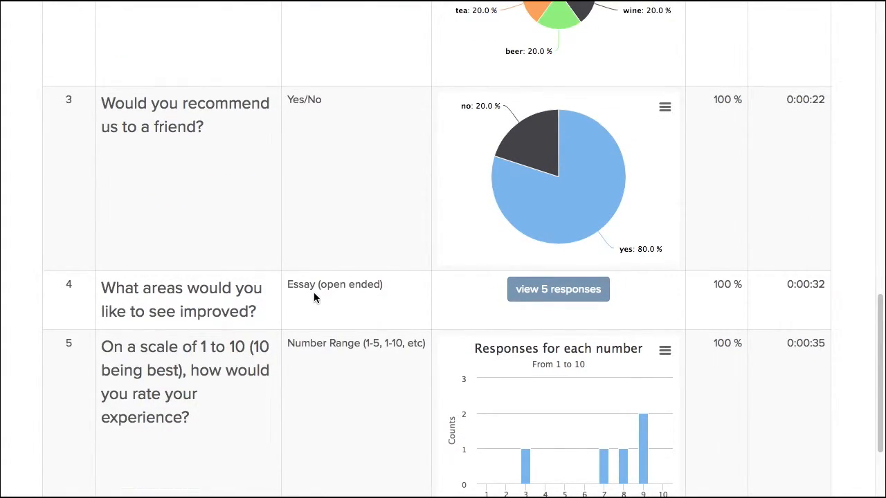
{"action": "left_click", "coordinate": [562, 292]}
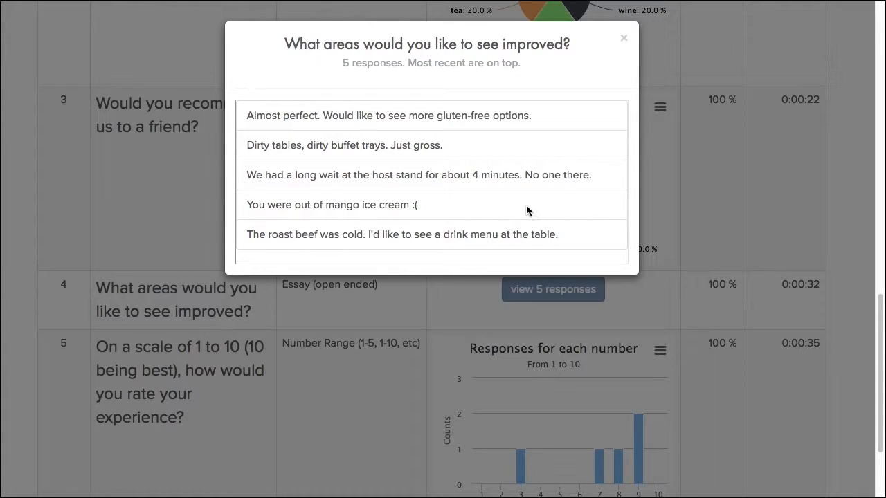
{"action": "left_click", "coordinate": [623, 41]}
Inspect the response counts for the individual scores in the 1 to 10 experience rating chart.
{"action": "scroll", "coordinate": [713, 207], "scroll_direction": "down", "scroll_amount": 2}
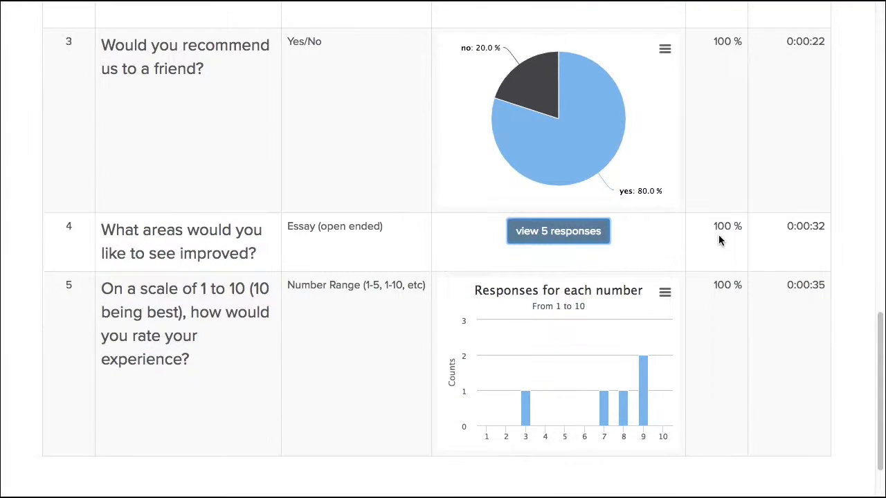
{"action": "scroll", "coordinate": [719, 240], "scroll_direction": "down", "scroll_amount": 1}
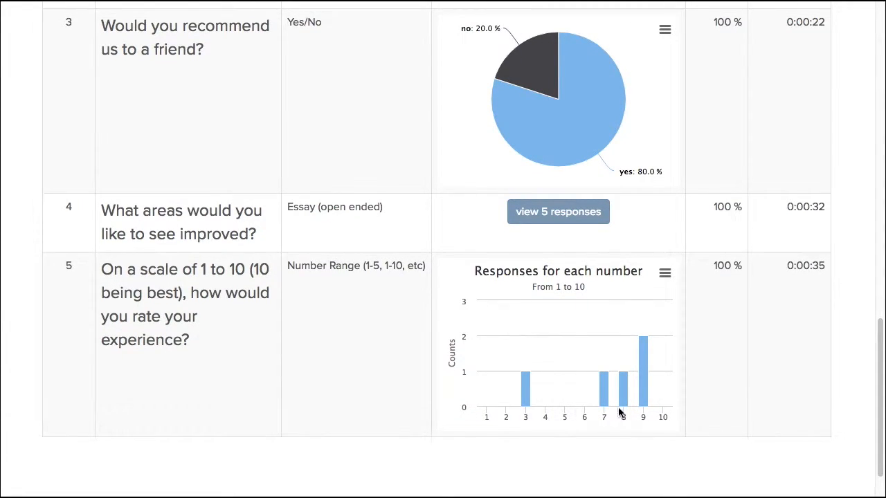
{"action": "mouse_move", "coordinate": [525, 389]}
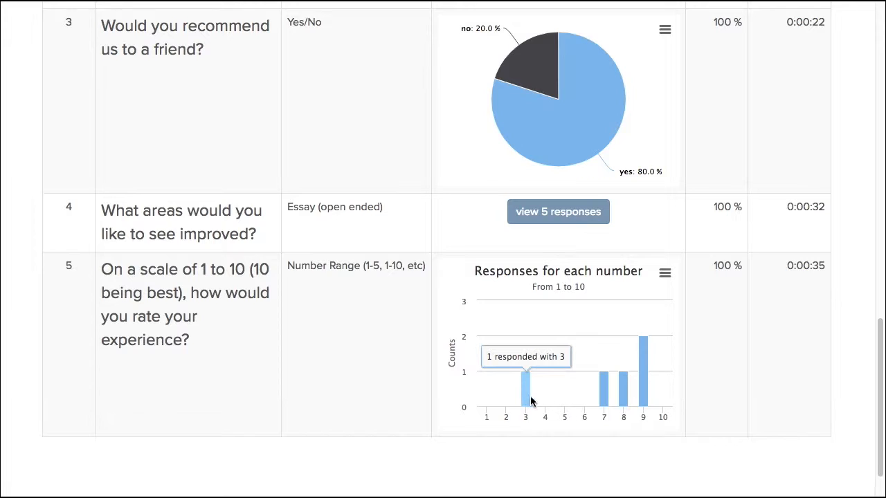
{"action": "mouse_move", "coordinate": [604, 395]}
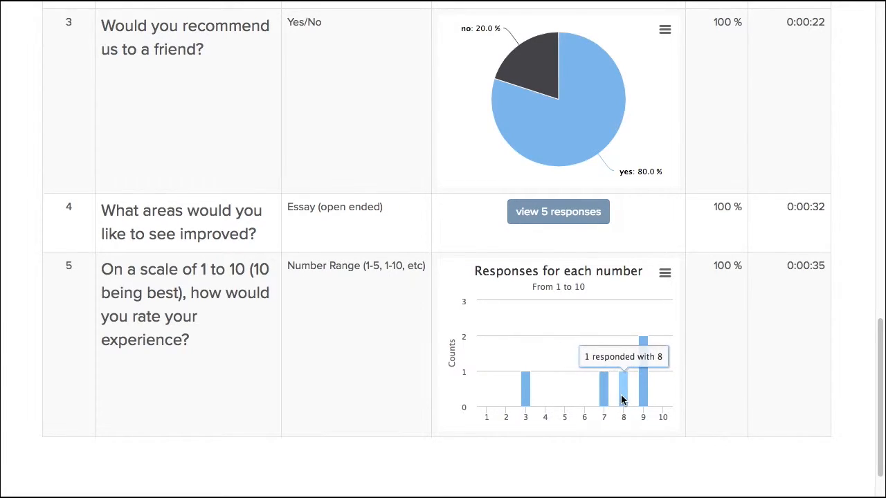
{"action": "mouse_move", "coordinate": [645, 400]}
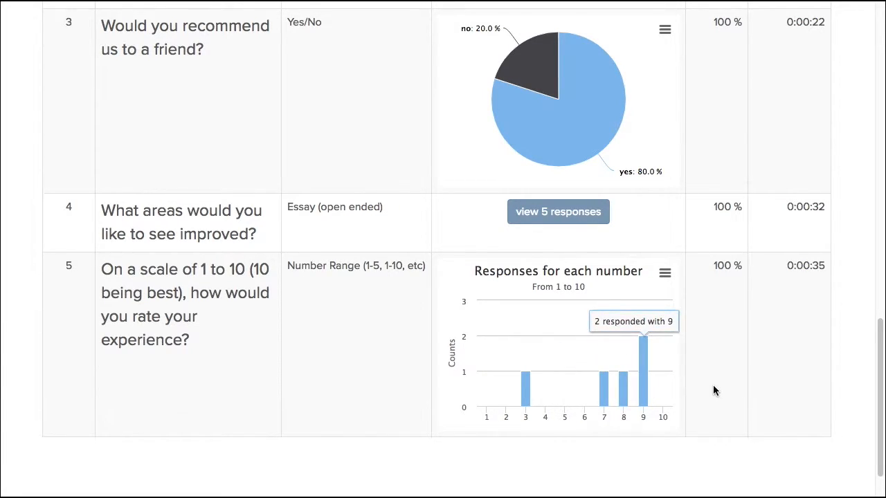
Switch the Welcome survey's responses from combined to individual and look through the list of answers.
{"action": "scroll", "coordinate": [694, 386], "scroll_direction": "up", "scroll_amount": 15}
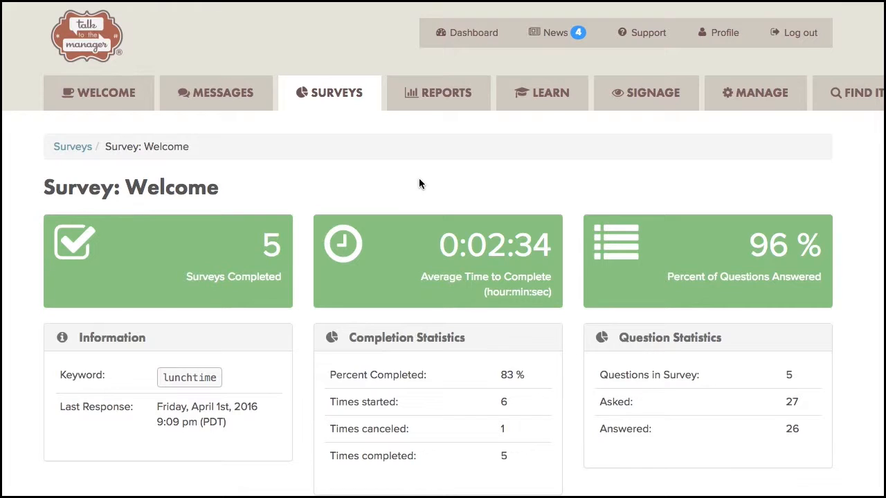
{"action": "scroll", "coordinate": [450, 295], "scroll_direction": "down", "scroll_amount": 5}
{"action": "scroll", "coordinate": [449, 295], "scroll_direction": "down", "scroll_amount": 3}
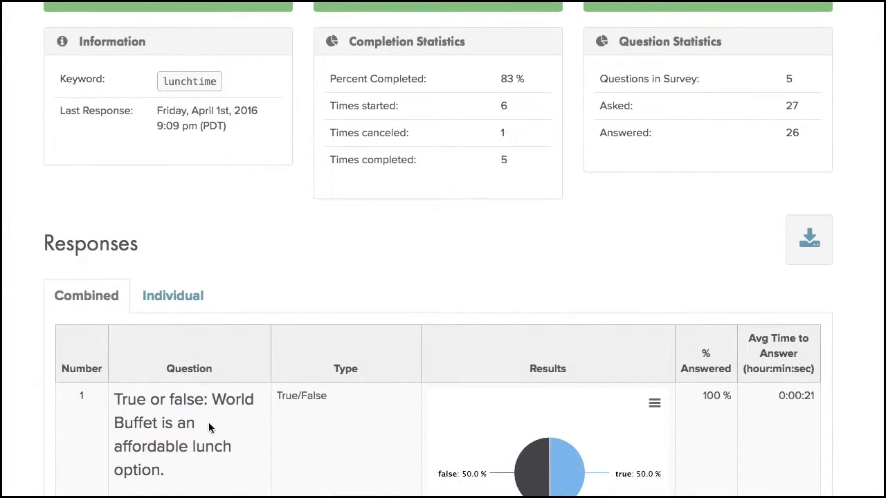
{"action": "left_click", "coordinate": [173, 297]}
{"action": "scroll", "coordinate": [431, 299], "scroll_direction": "down", "scroll_amount": 2}
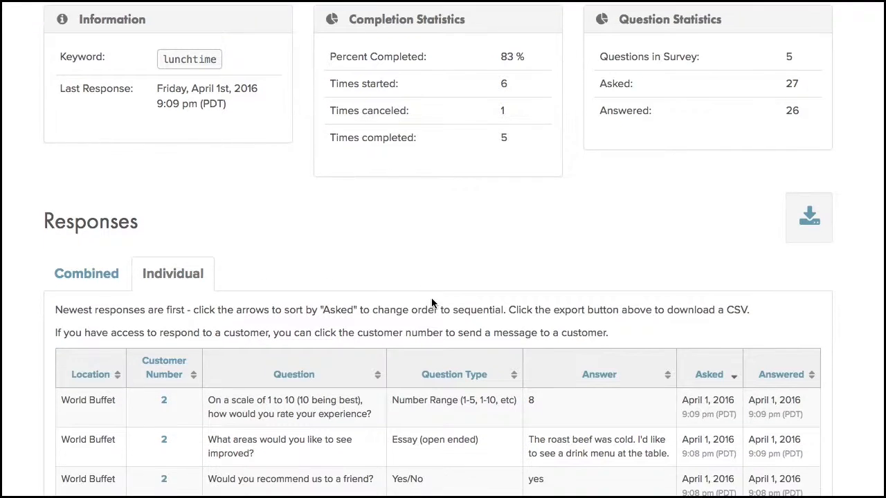
{"action": "scroll", "coordinate": [431, 303], "scroll_direction": "down", "scroll_amount": 3}
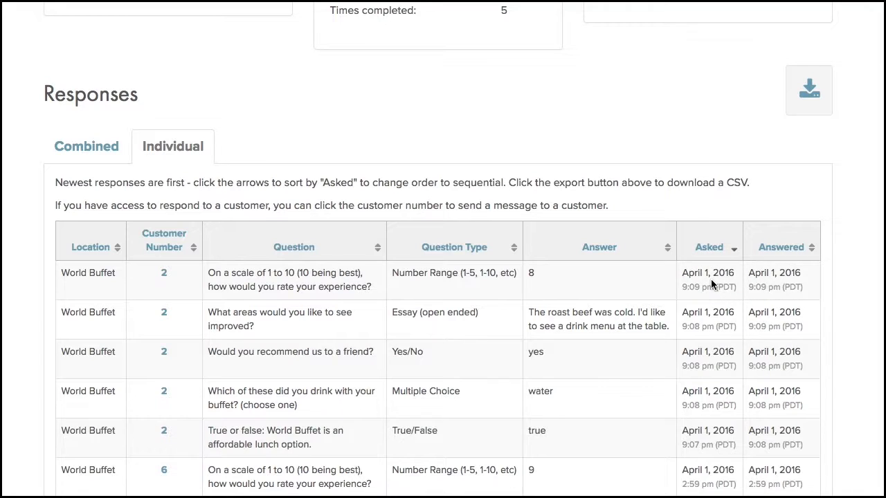
Sort the individual responses by when they were asked, oldest first, and restore the newest-first order.
{"action": "left_click", "coordinate": [713, 254]}
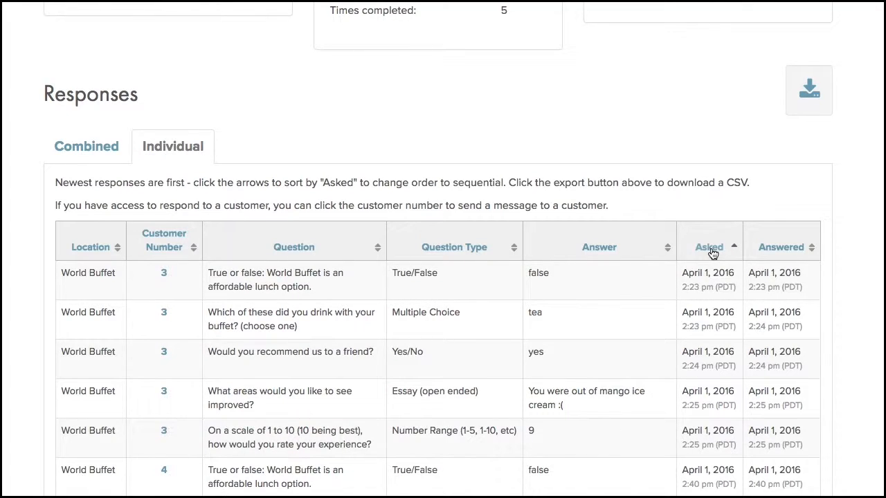
{"action": "left_click", "coordinate": [713, 254]}
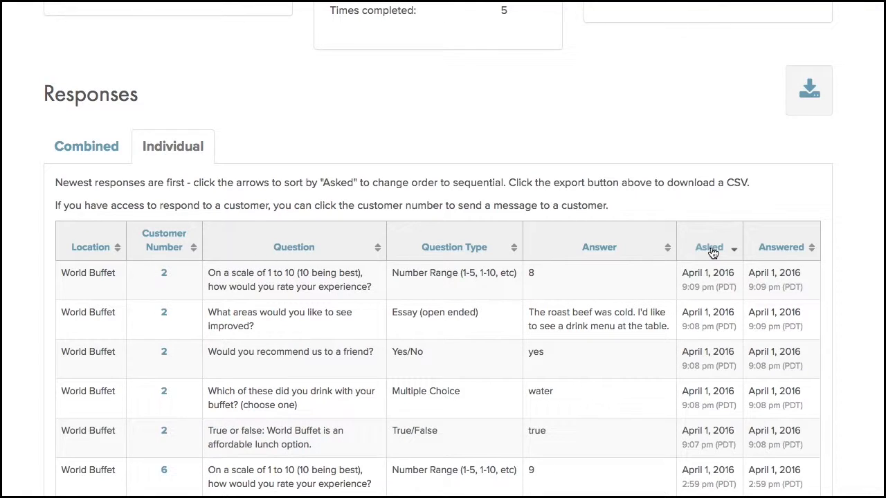
{"action": "scroll", "coordinate": [277, 332], "scroll_direction": "down", "scroll_amount": 1}
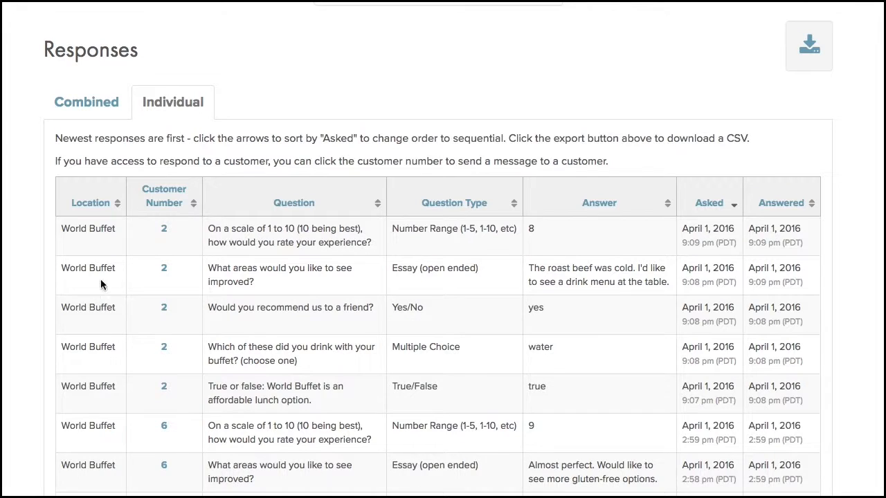
Open the message page of the customer with the newest response and draft the reply "I have a question about your response to our survey.".
{"action": "left_click", "coordinate": [164, 231]}
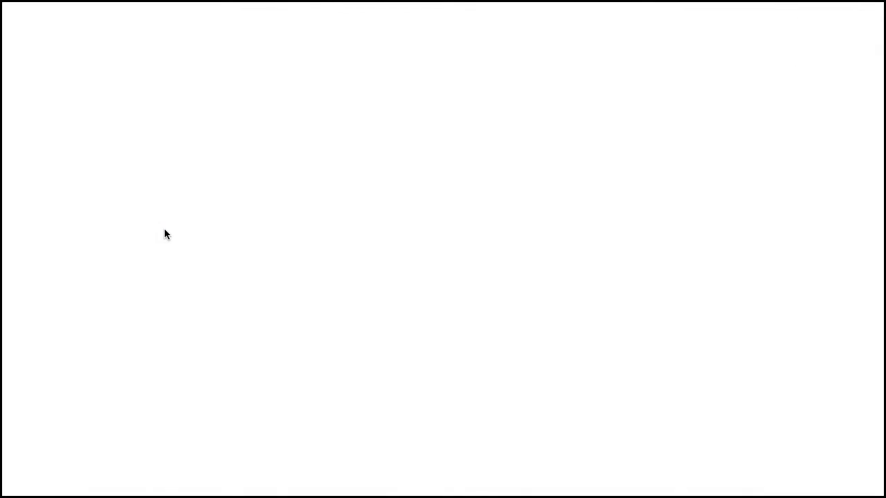
{"action": "scroll", "coordinate": [484, 385], "scroll_direction": "down", "scroll_amount": 2}
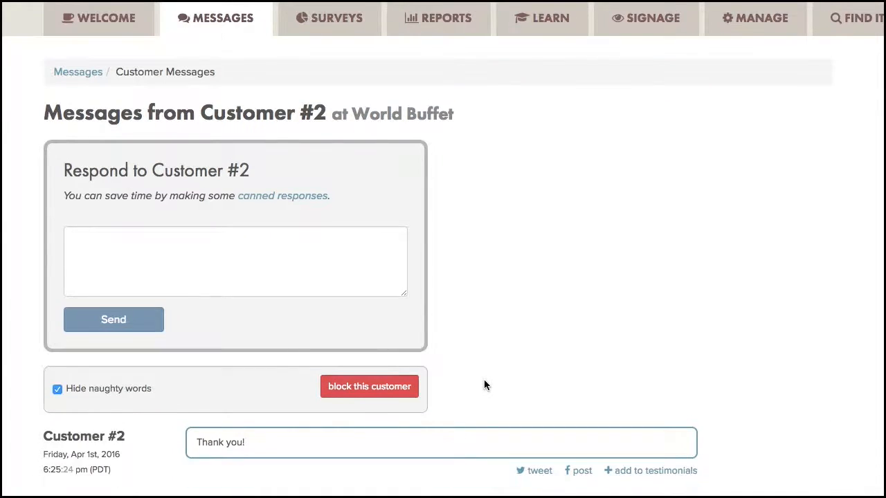
{"action": "left_click", "coordinate": [215, 239]}
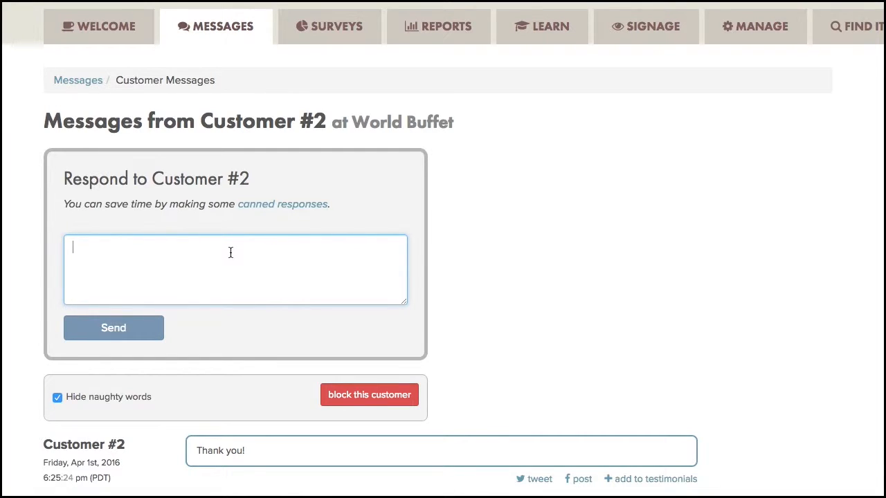
{"action": "type", "text": "I have a question about "}
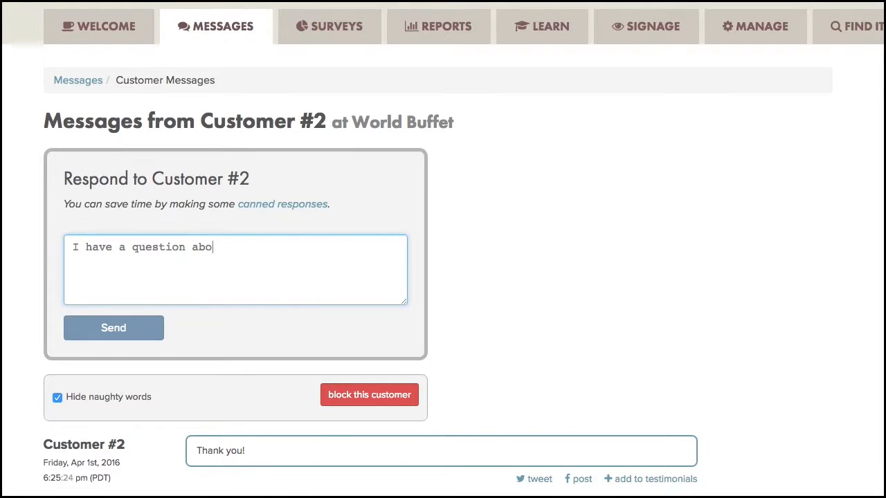
{"action": "type", "text": "your respoo"}
{"action": "key", "text": "BackSpace"}
{"action": "type", "text": "nse to our survey. wej"}
{"action": "key", "text": "BackSpace"}
{"action": "key", "text": "BackSpace"}
{"action": "key", "text": "BackSpace"}
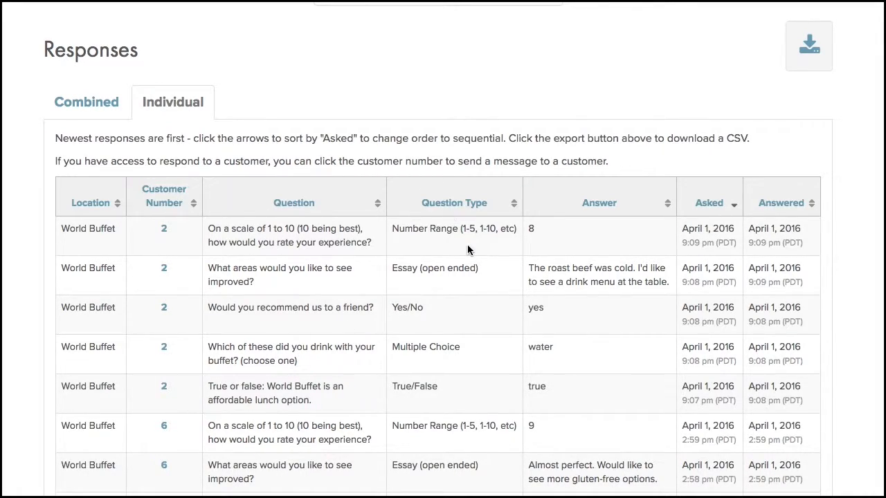
Read further through the answers in the survey's individual response list and return to its beginning.
{"action": "scroll", "coordinate": [584, 415], "scroll_direction": "down", "scroll_amount": 2}
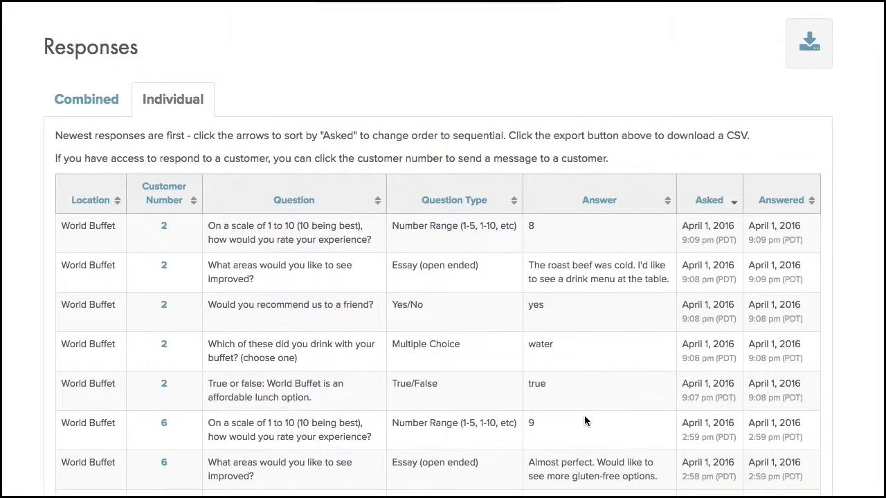
{"action": "scroll", "coordinate": [584, 416], "scroll_direction": "down", "scroll_amount": 1}
{"action": "left_click_drag", "start_coordinate": [552, 391], "coordinate": [651, 410]}
{"action": "left_click", "coordinate": [621, 405]}
{"action": "scroll", "coordinate": [585, 398], "scroll_direction": "up", "scroll_amount": 3}
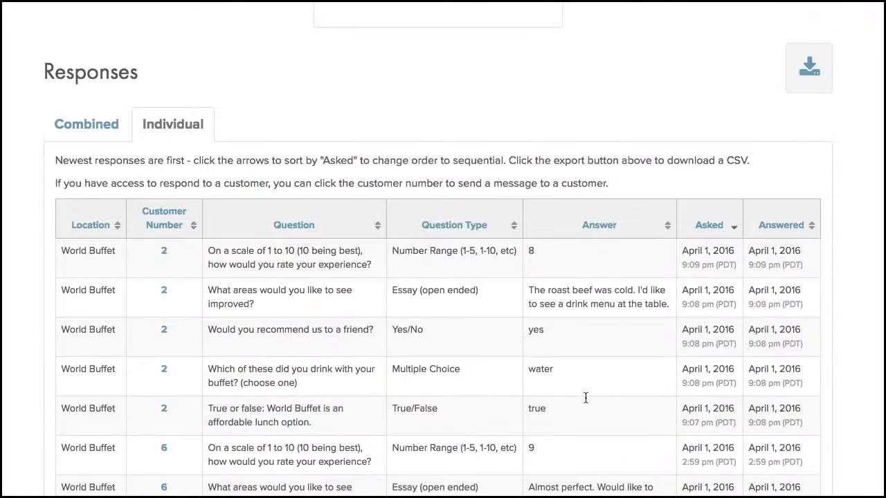